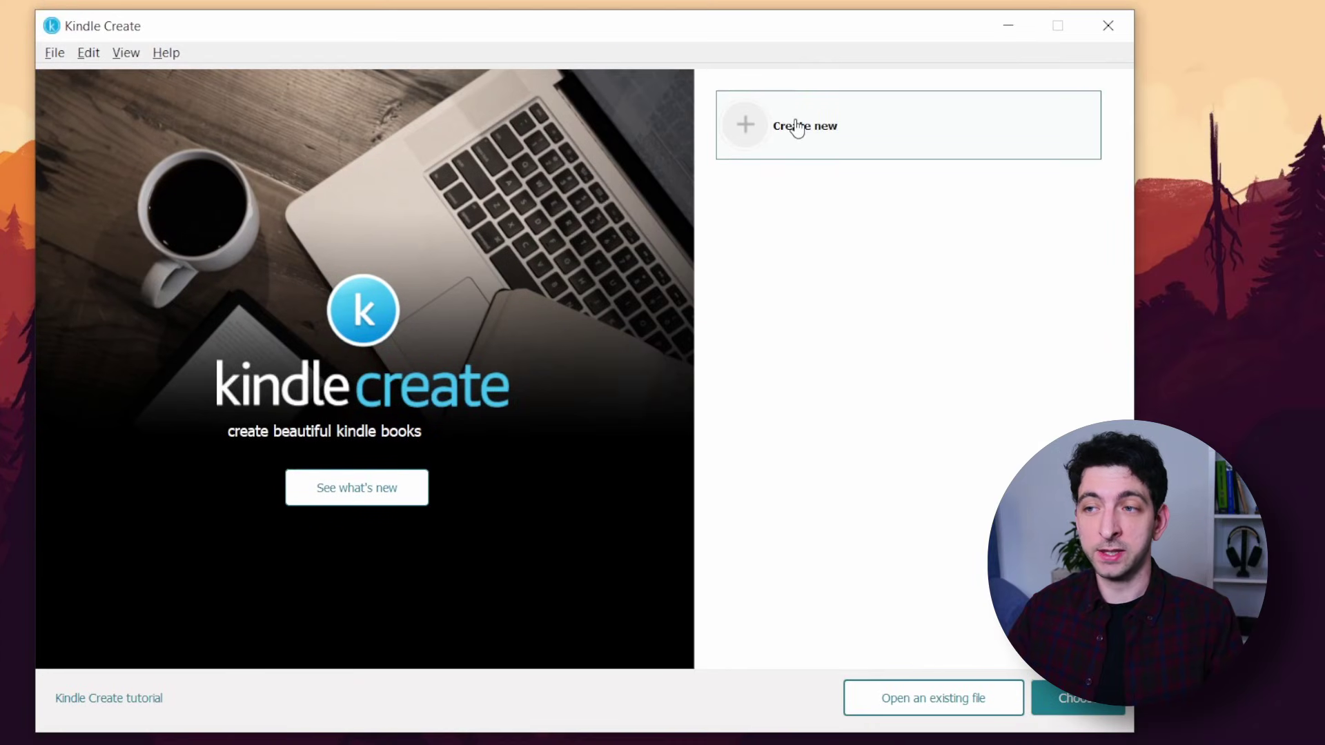
Step: Create a new Reflowable book by importing the Pride_Prejudice .docx manuscript
left_click(797, 127)
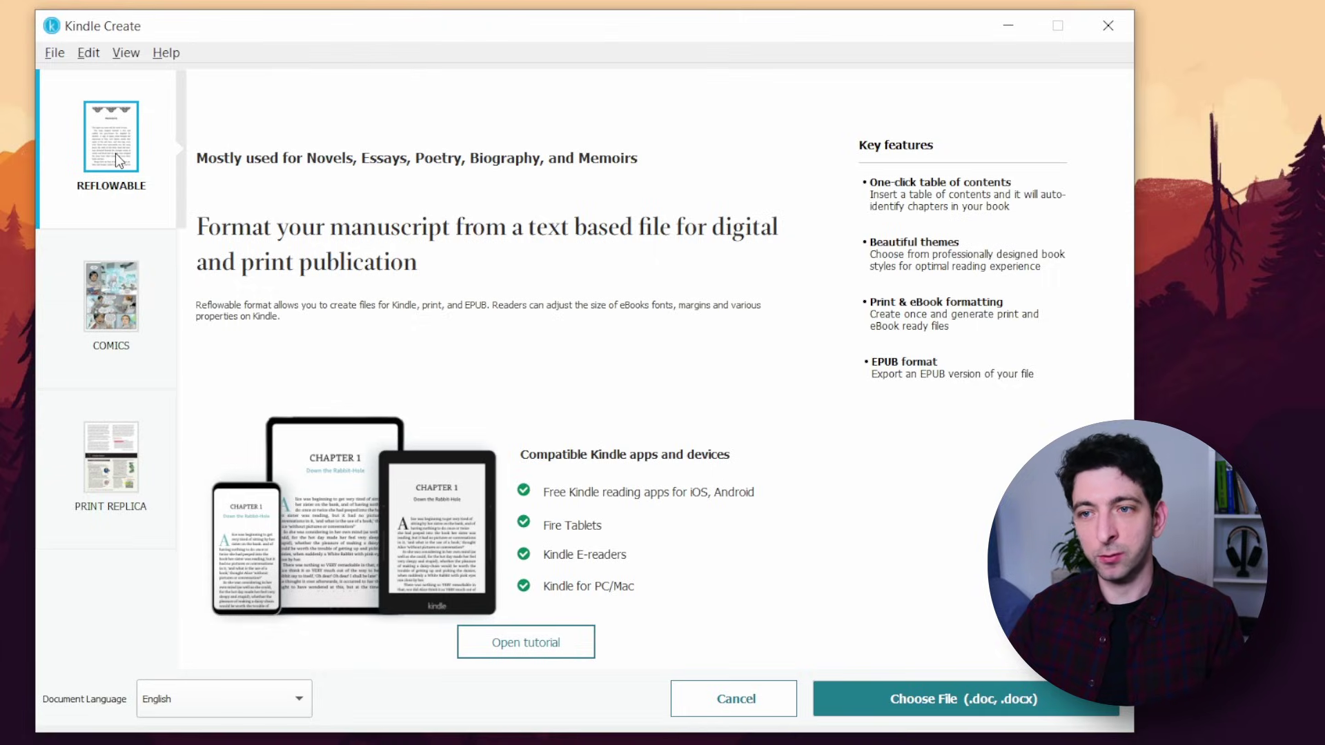
left_click(127, 342)
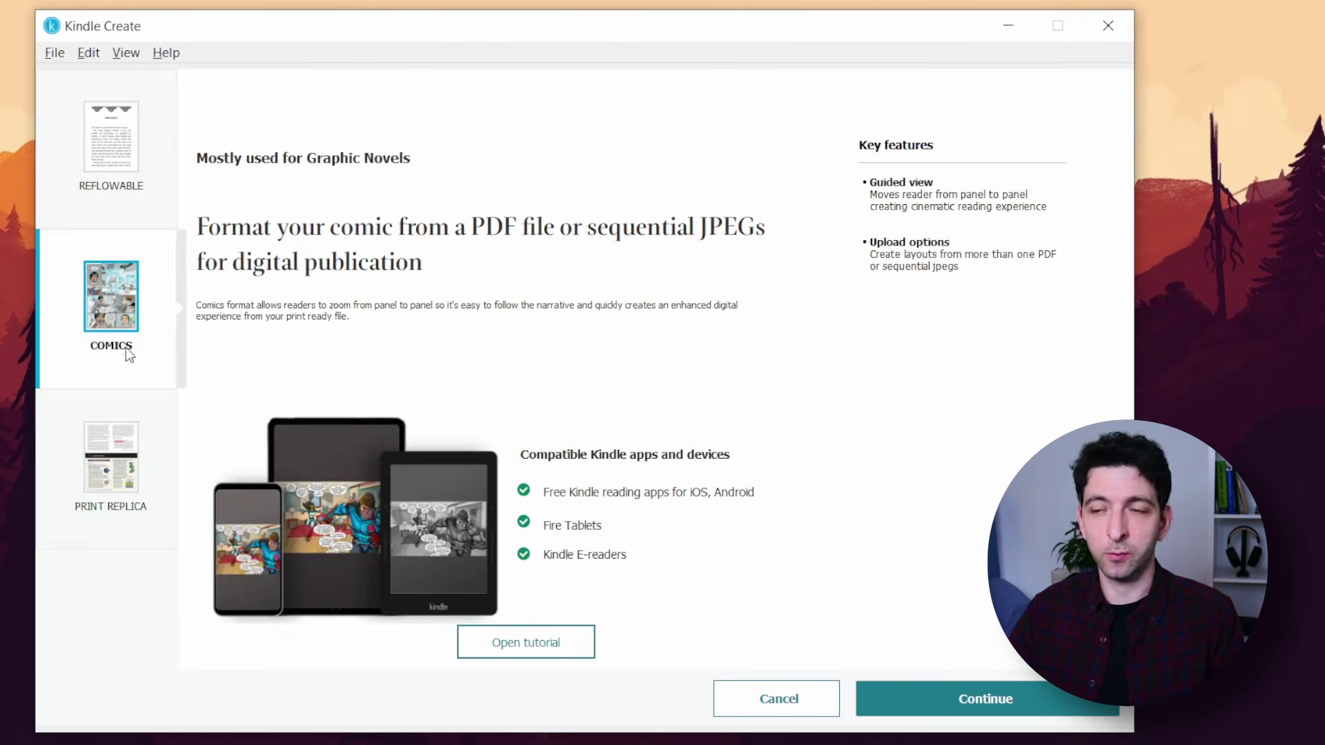
left_click(114, 470)
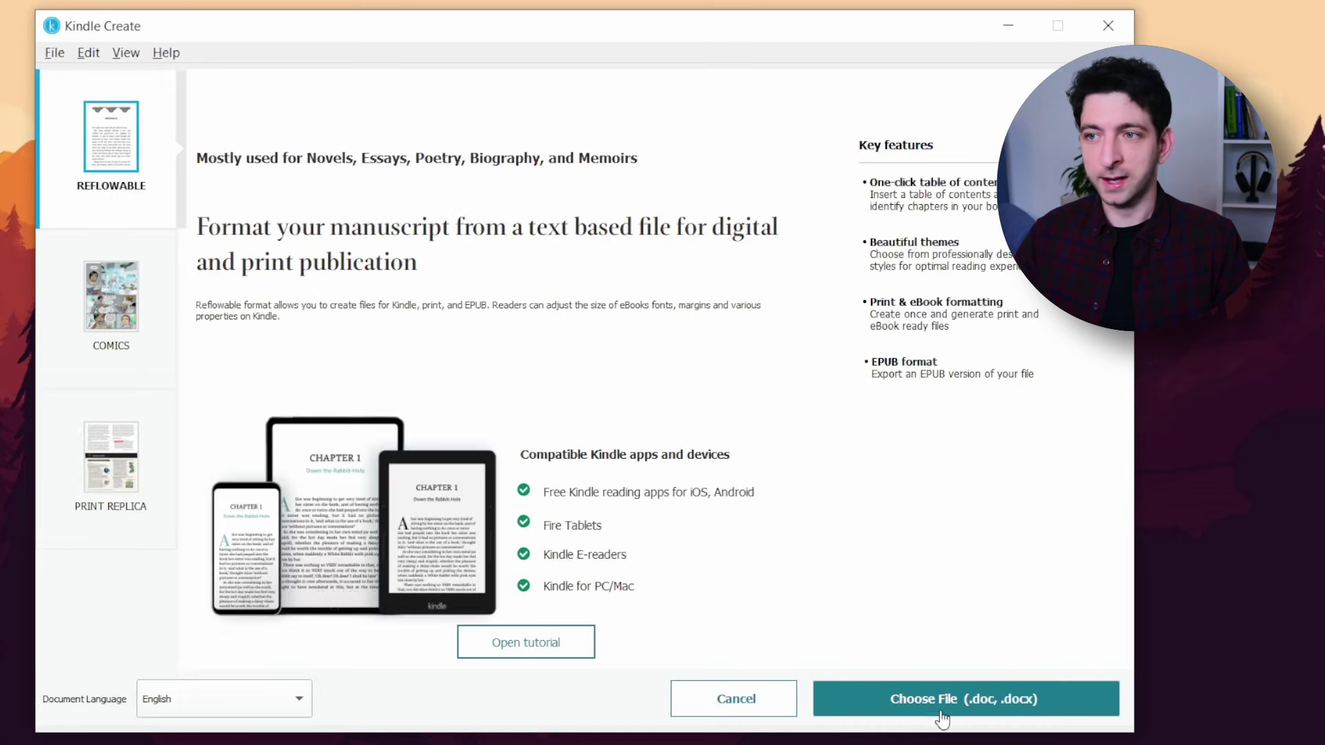
left_click(942, 716)
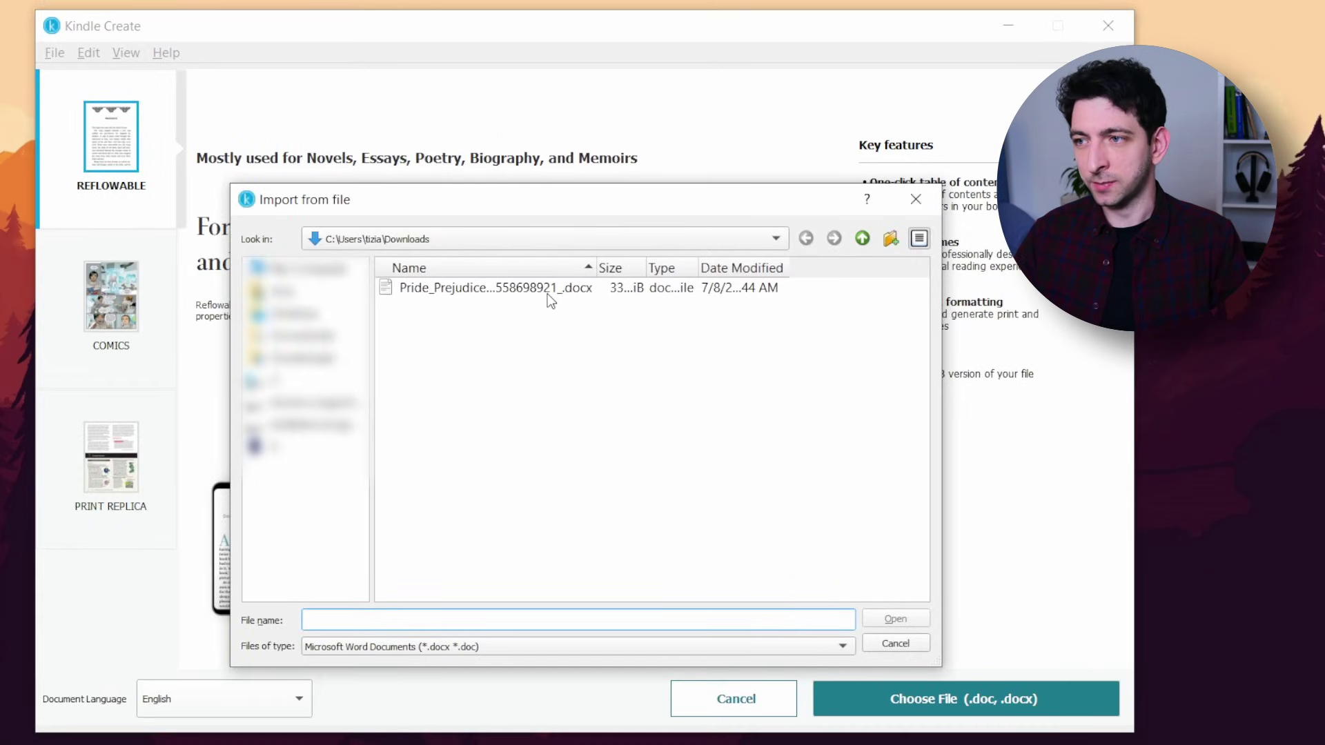
left_click(550, 288)
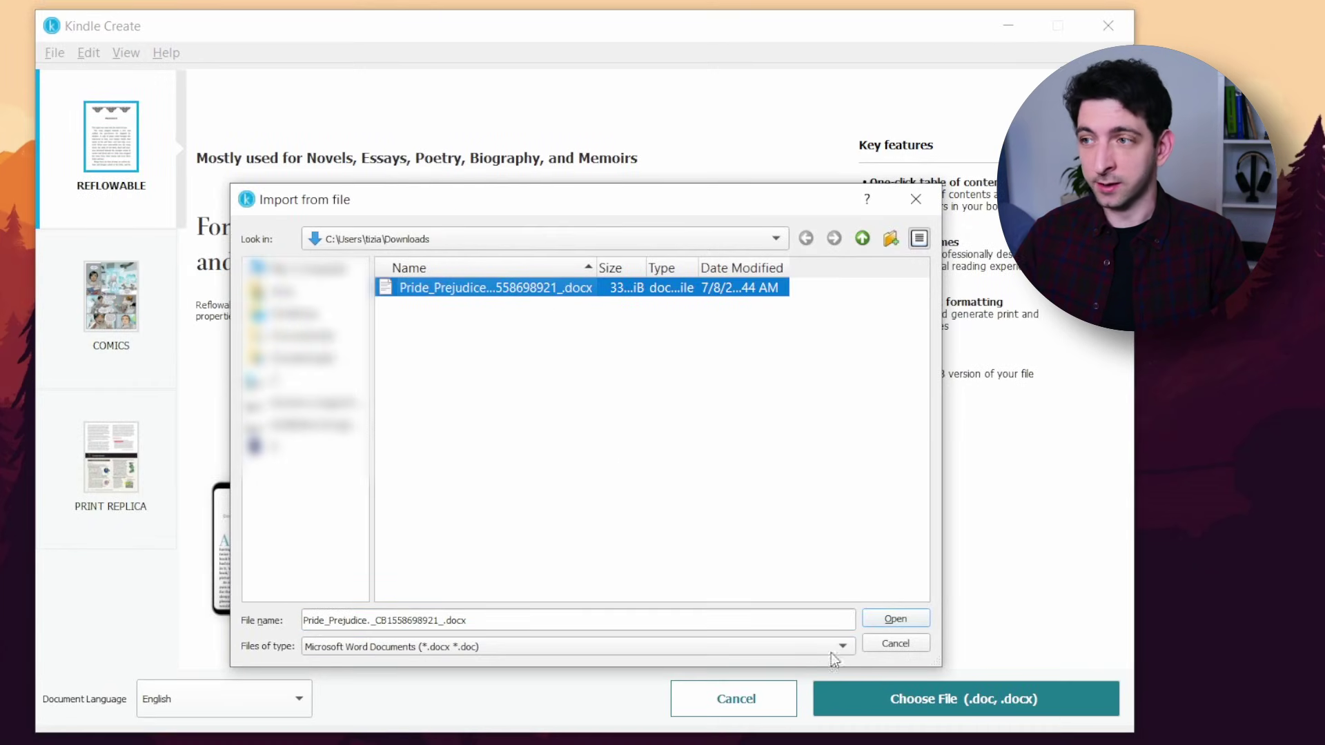
left_click(896, 620)
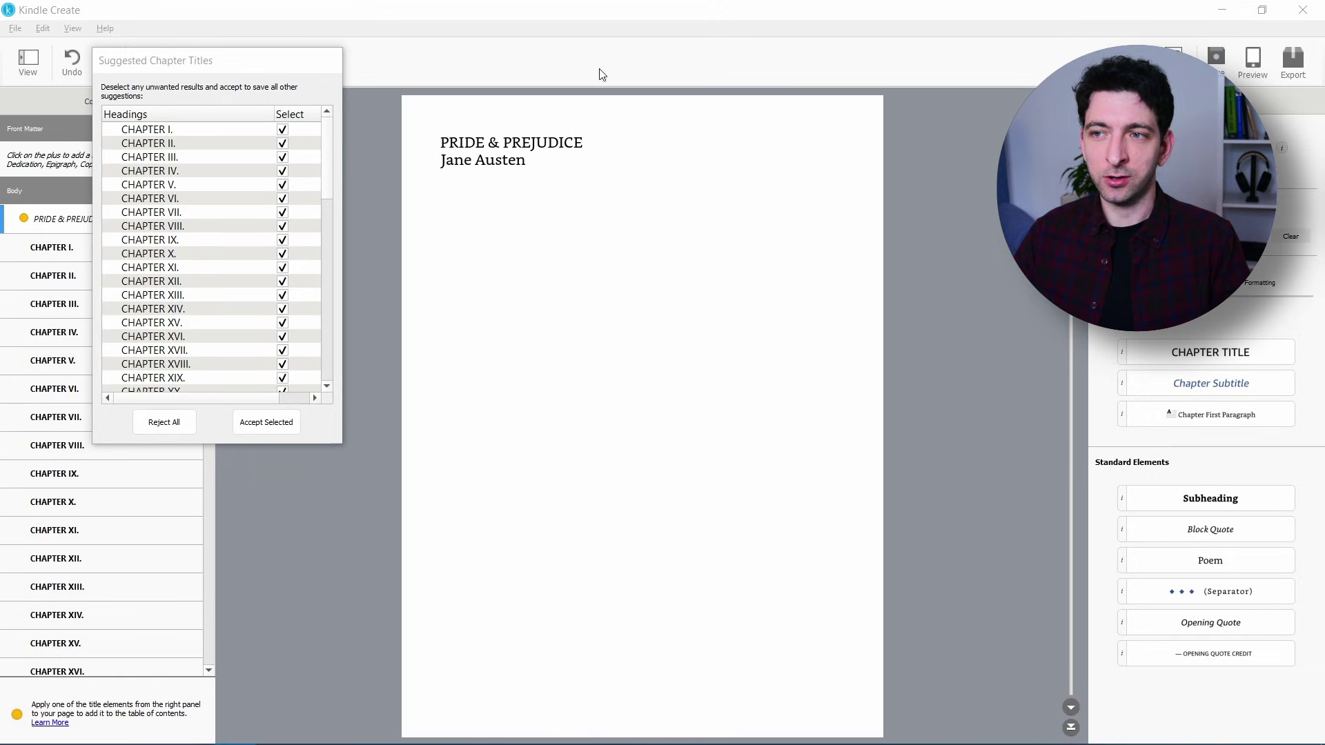
Step: Toggle CHAPTER I. and II. off and back on, then accept all suggested chapter titles
left_click(182, 64)
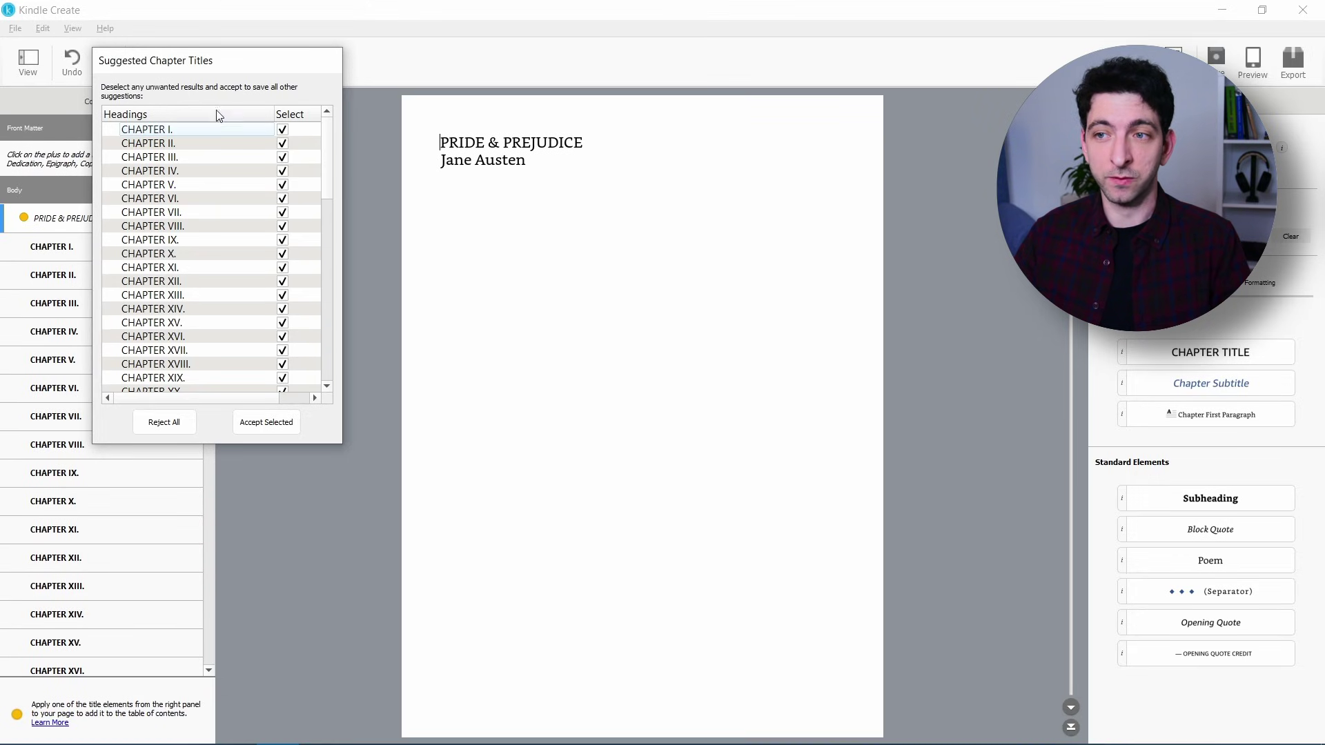
scroll(248, 218, "down", 7)
scroll(248, 220, "up", 13)
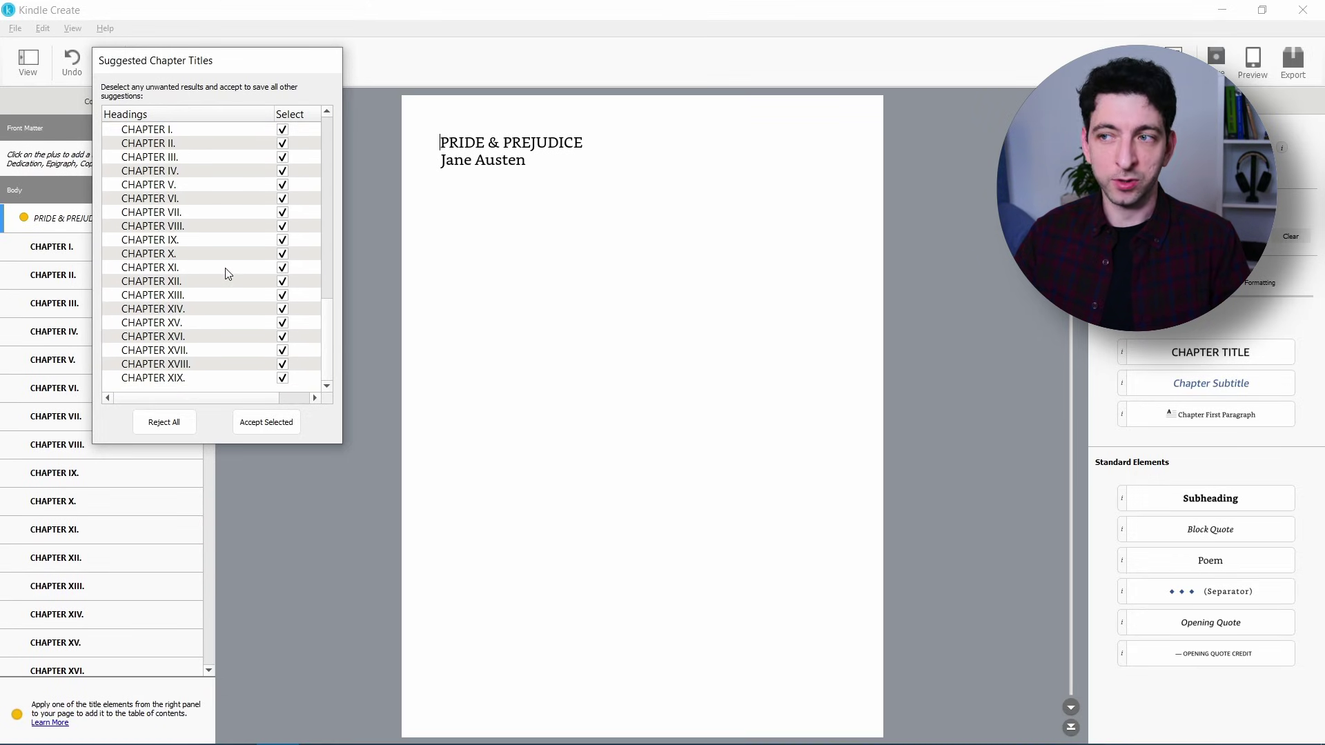
left_click(286, 131)
left_click(243, 130)
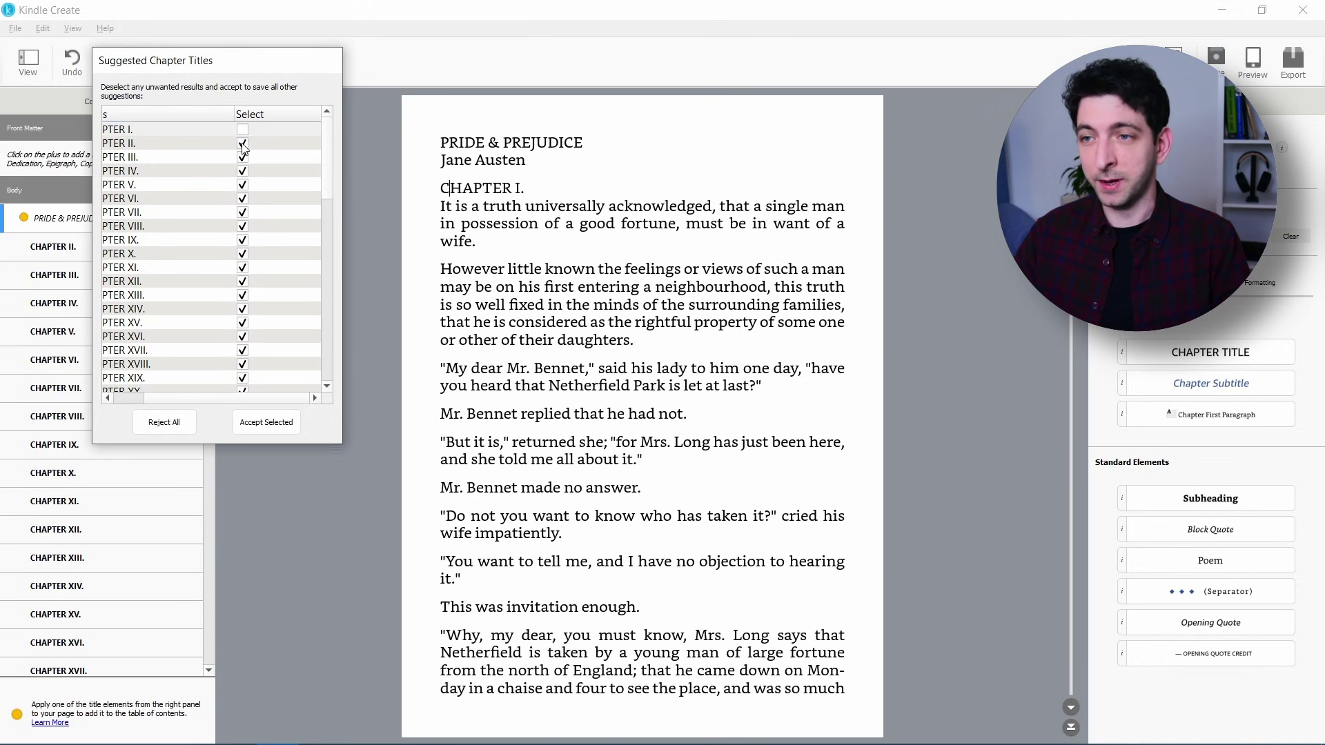
left_click(242, 144)
left_click(192, 130)
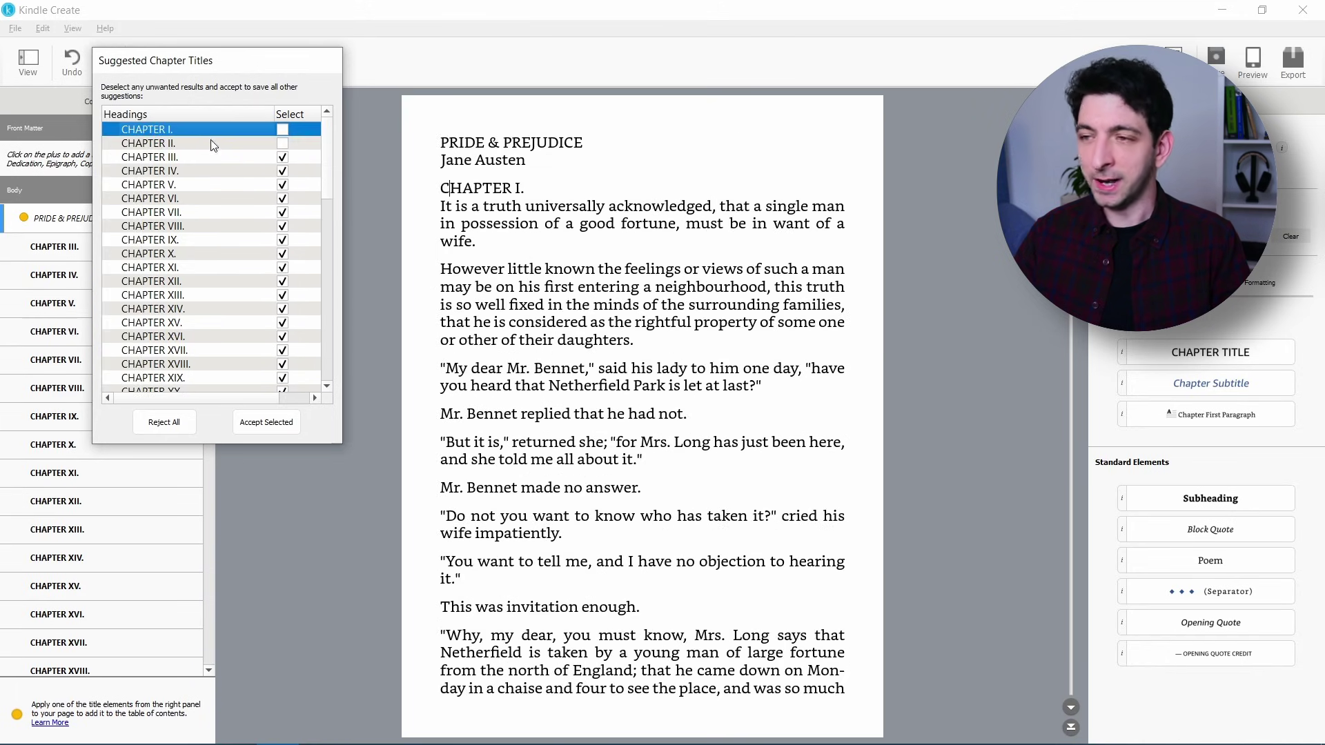
left_click(282, 144)
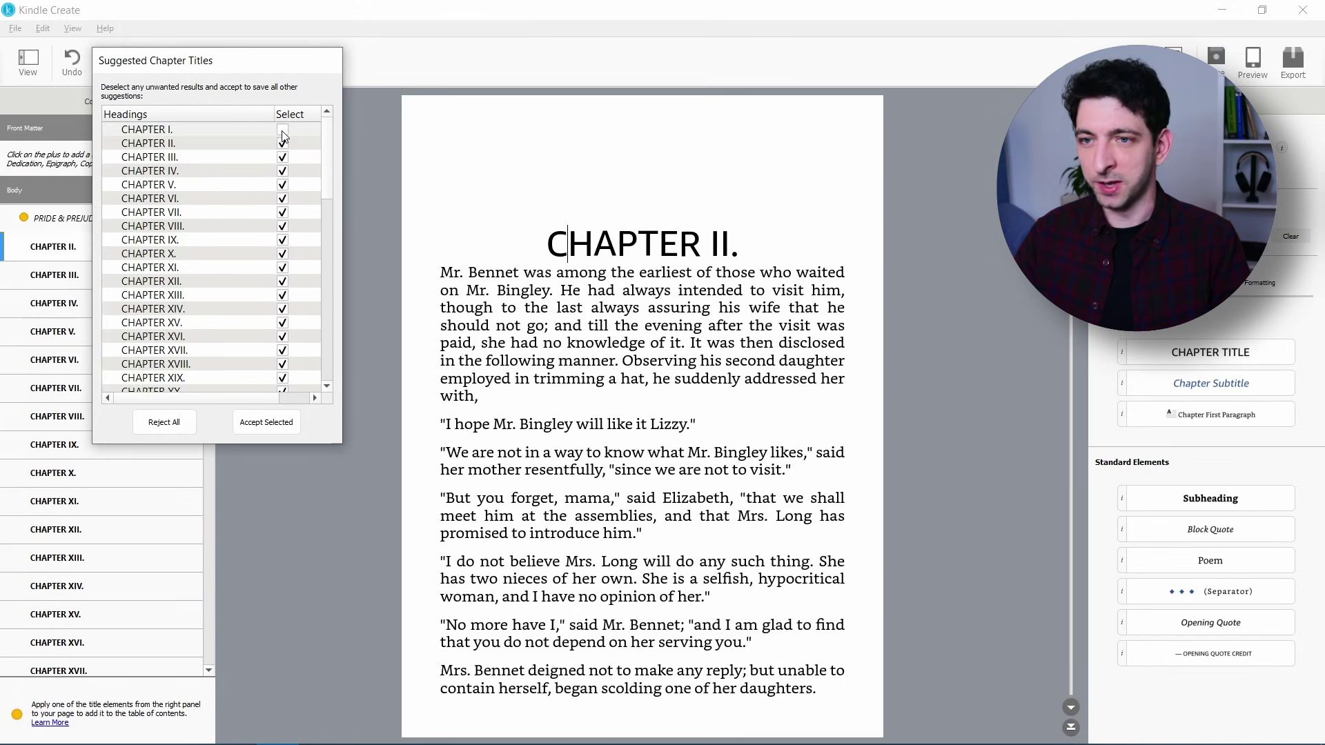
left_click(282, 131)
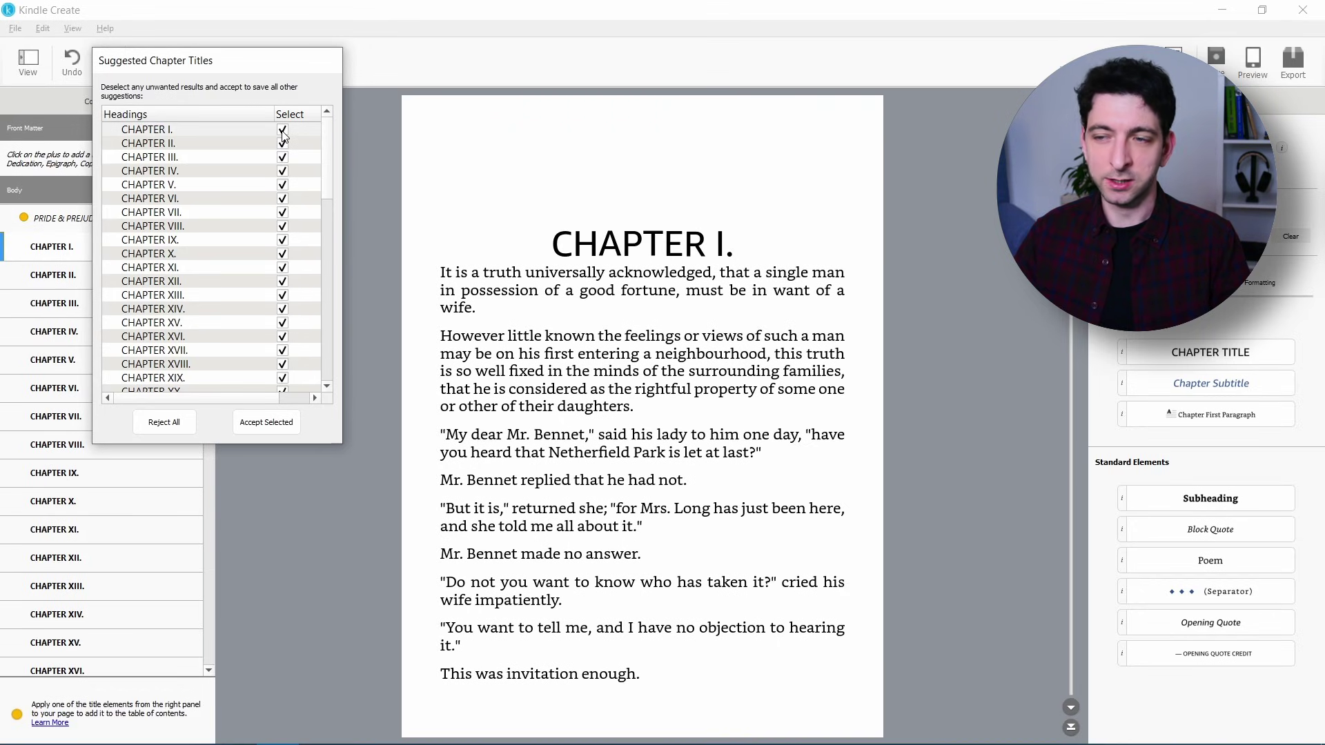
left_click(266, 422)
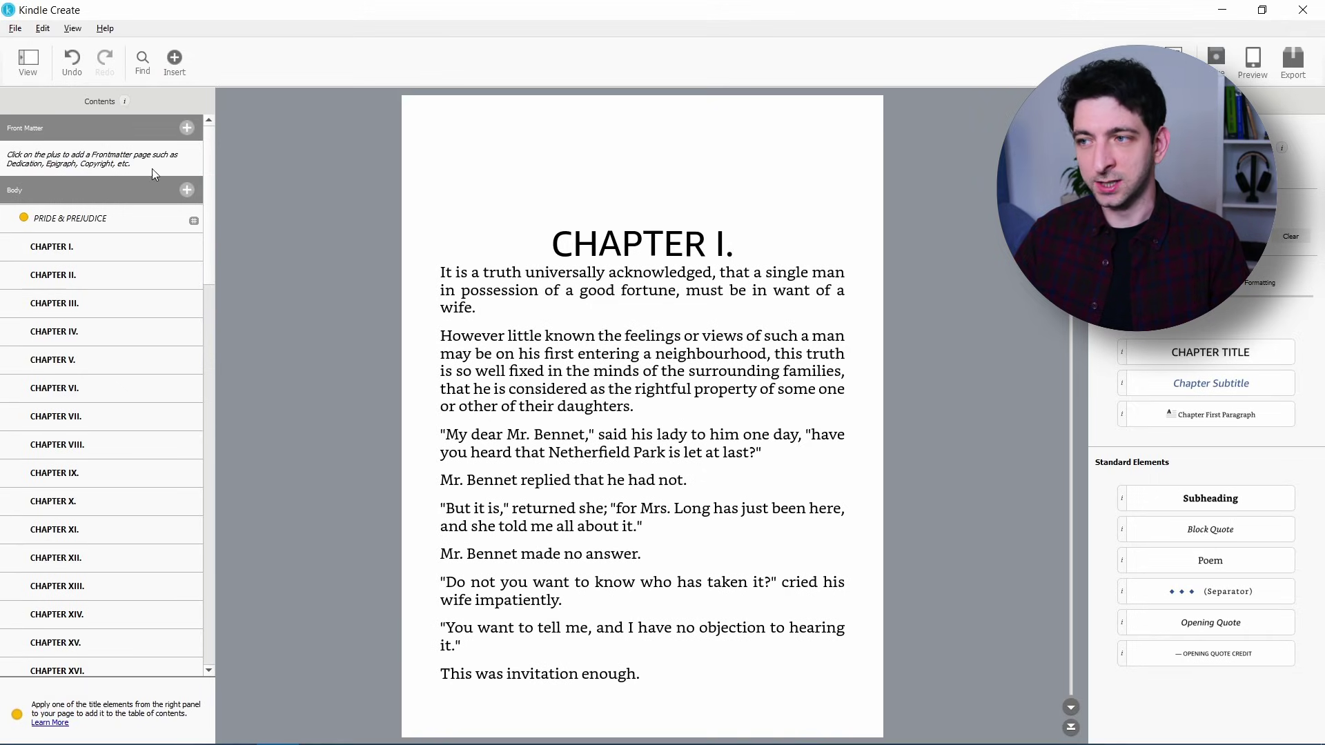
left_click(186, 129)
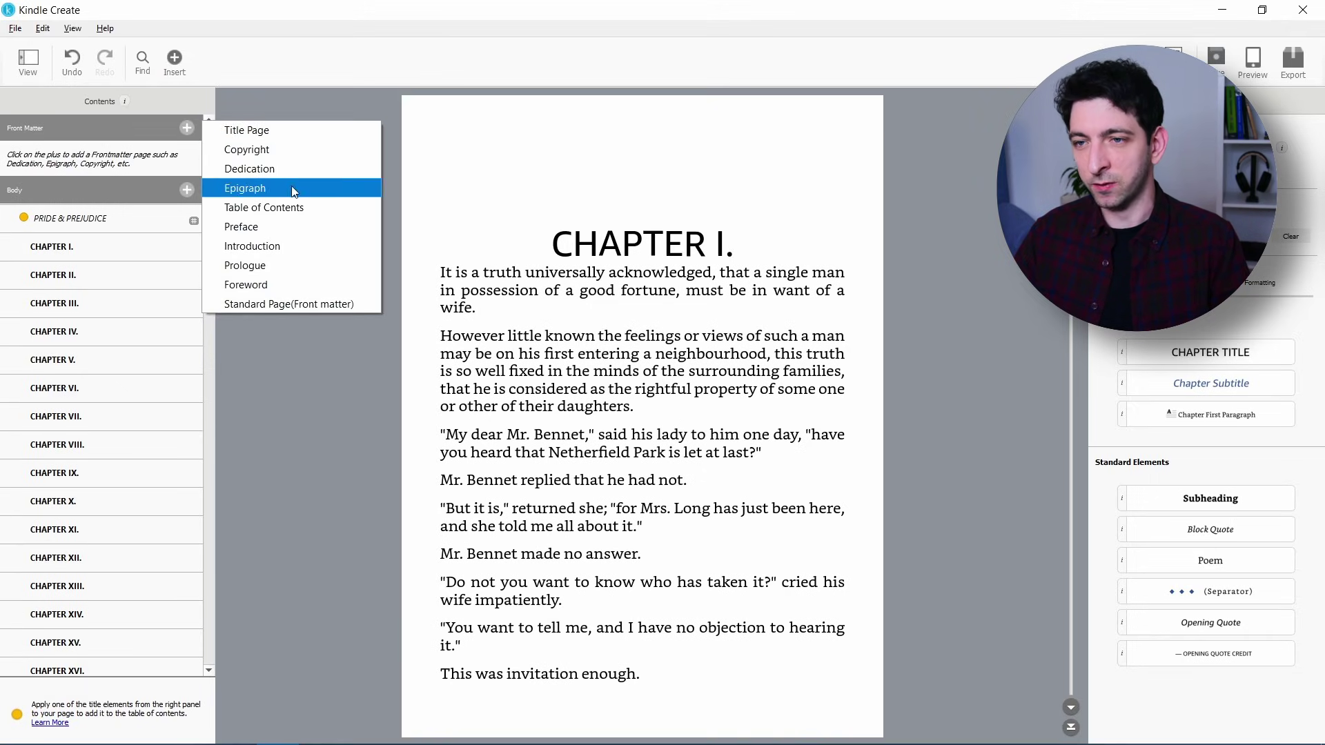
left_click(286, 365)
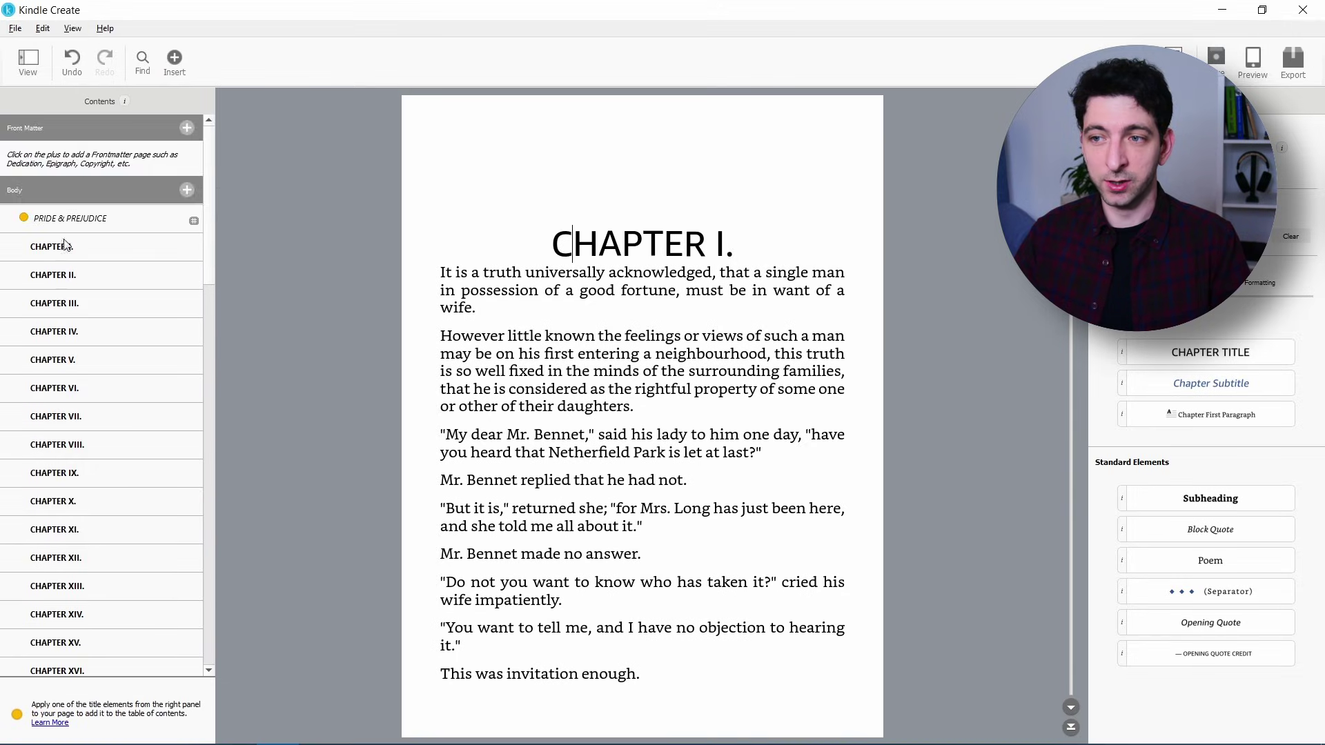
scroll(118, 289, "down", 8)
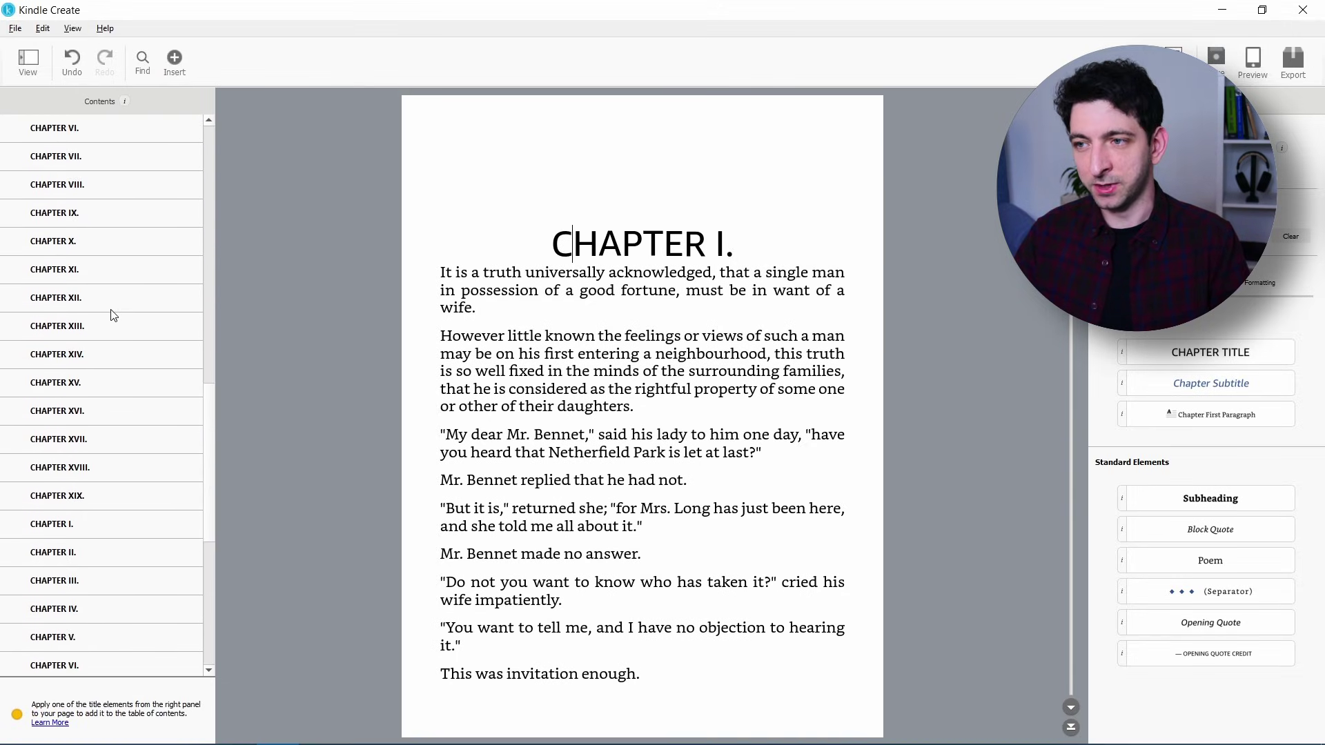
scroll(114, 315, "up", 8)
scroll(103, 624, "down", 5)
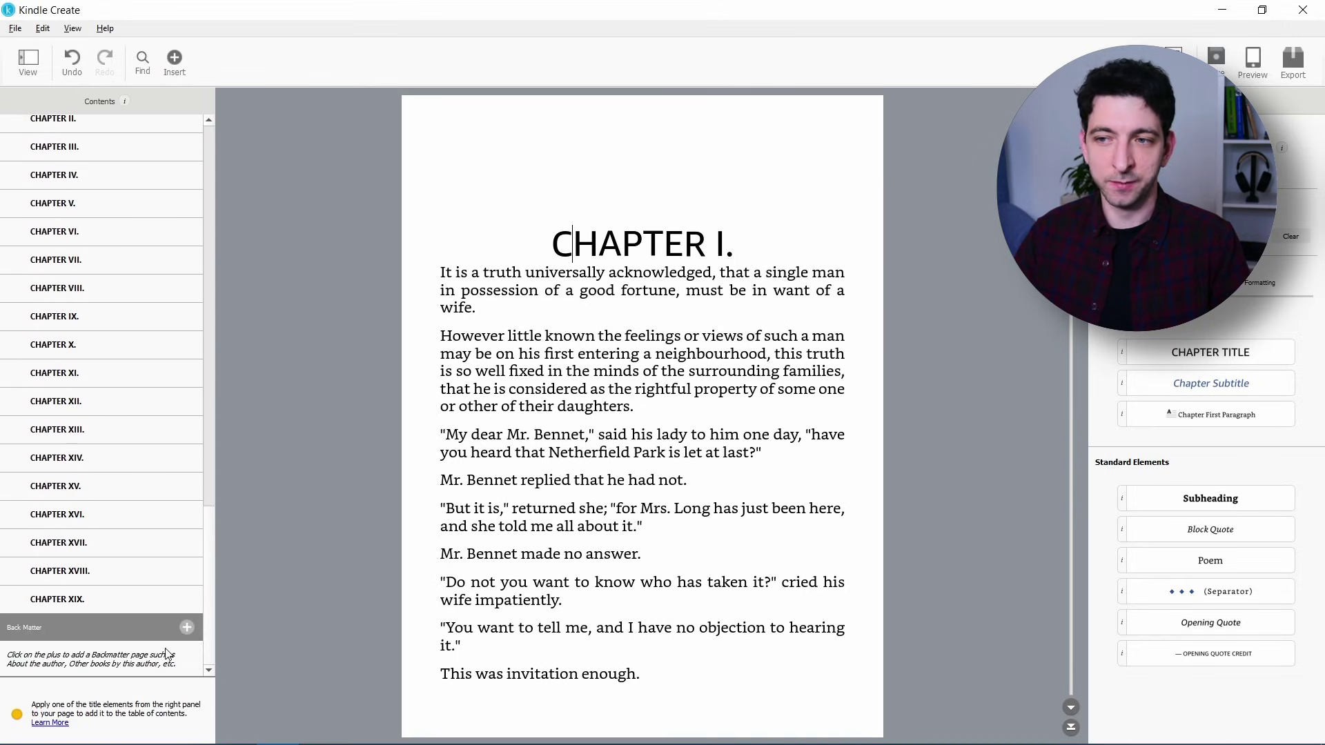
left_click(188, 629)
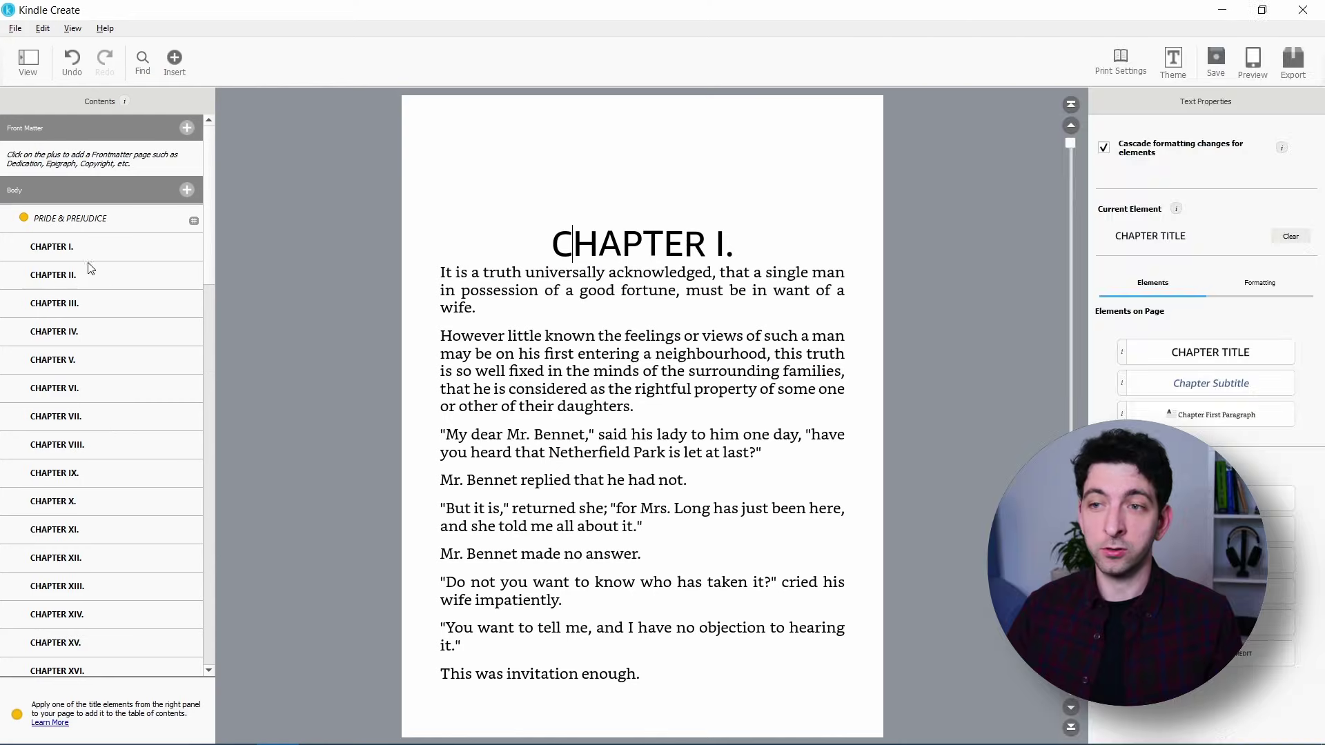
left_click(97, 284)
left_click(94, 308)
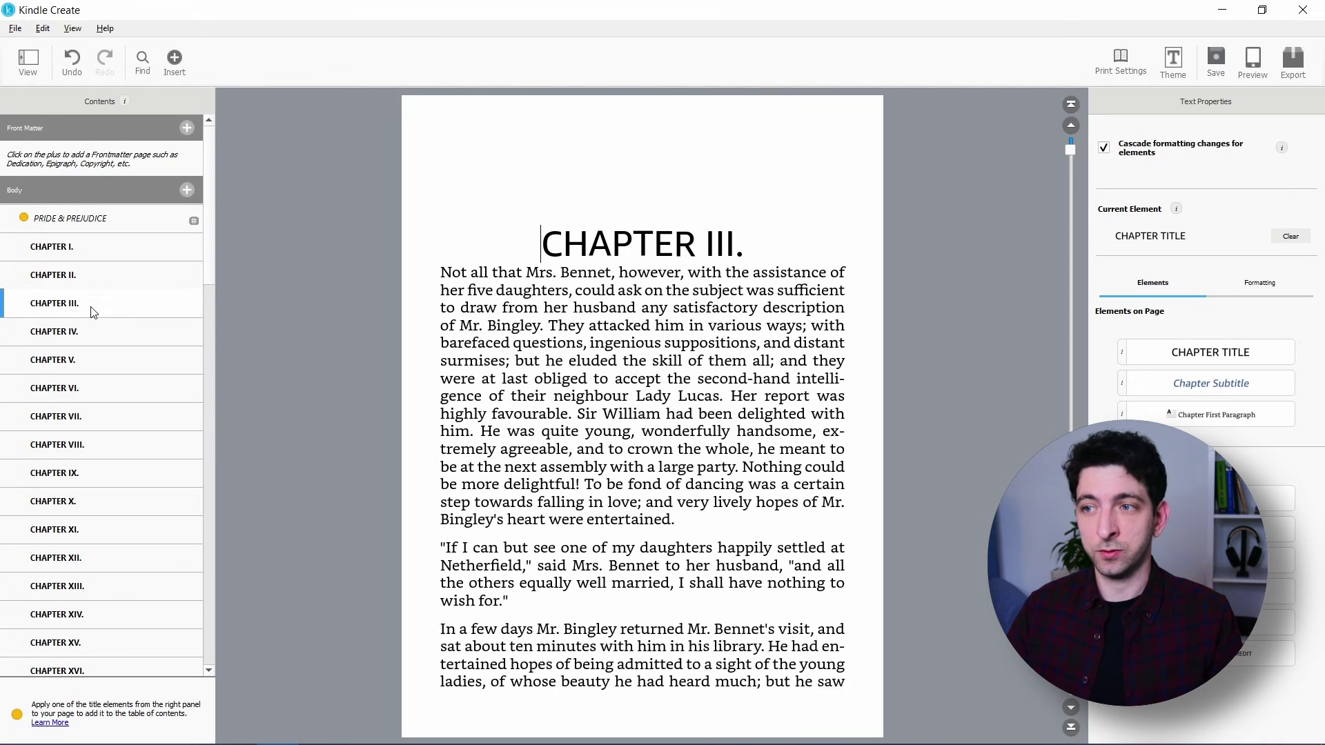
left_click(94, 336)
left_click(79, 360)
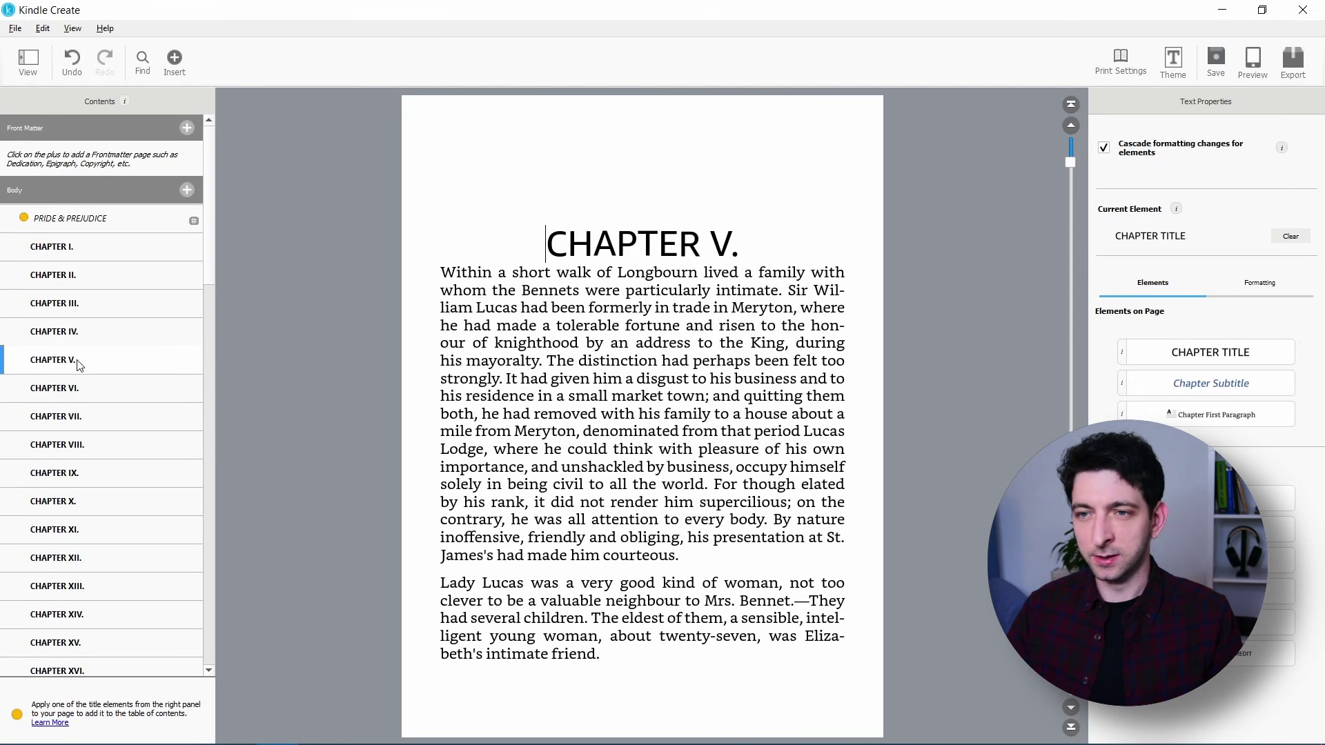
left_click(100, 251)
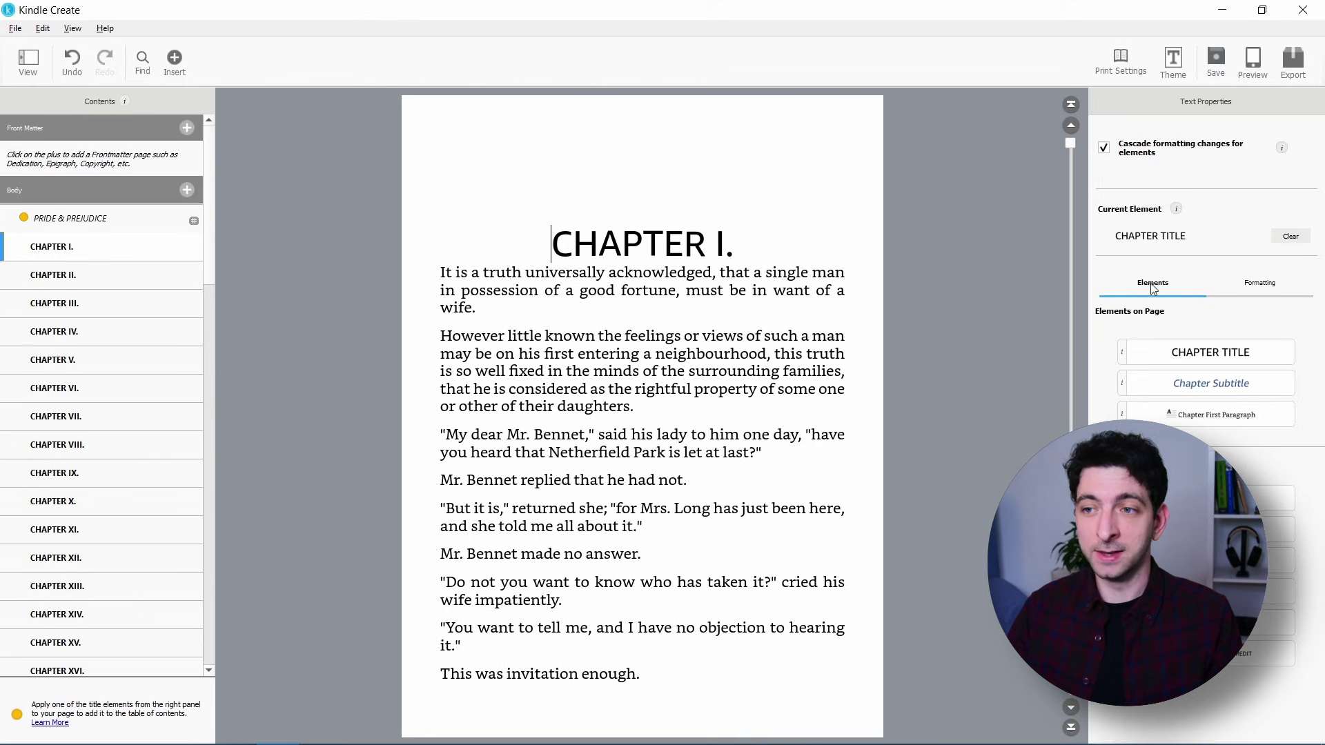
left_click(1276, 293)
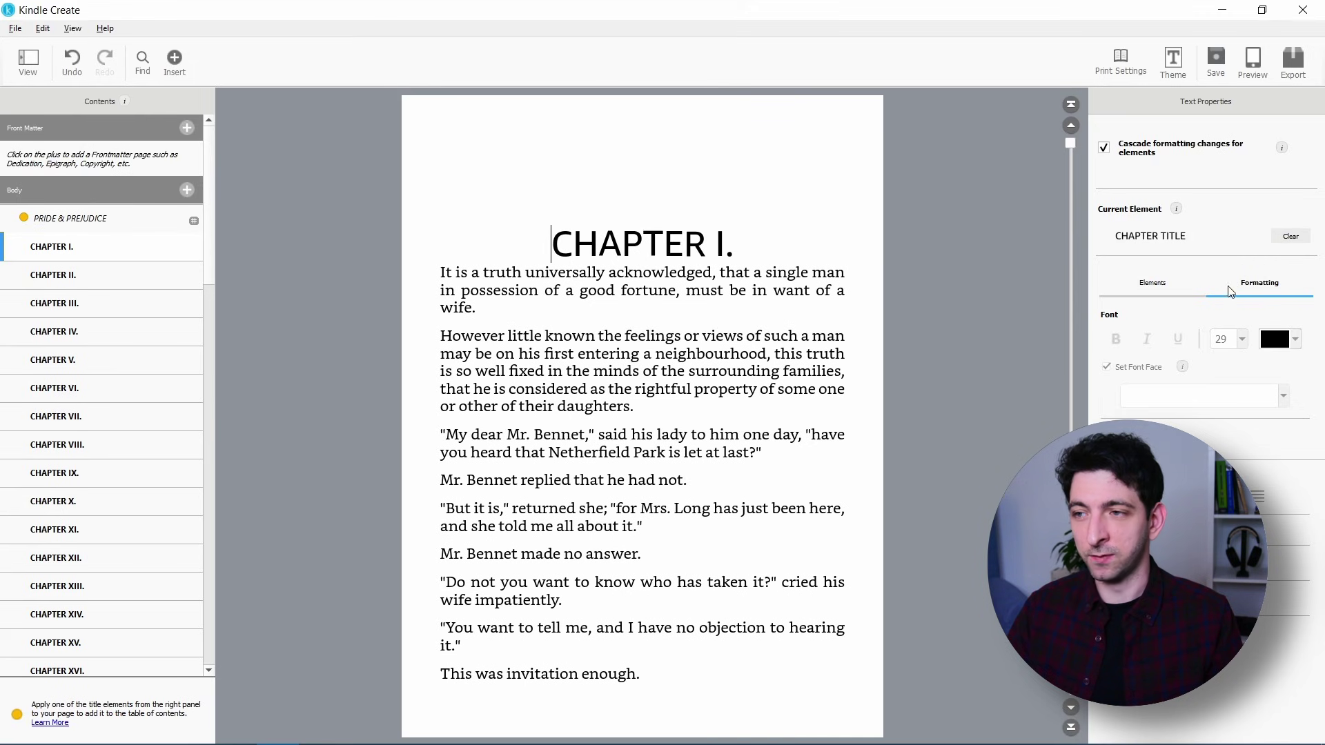
left_click(1153, 293)
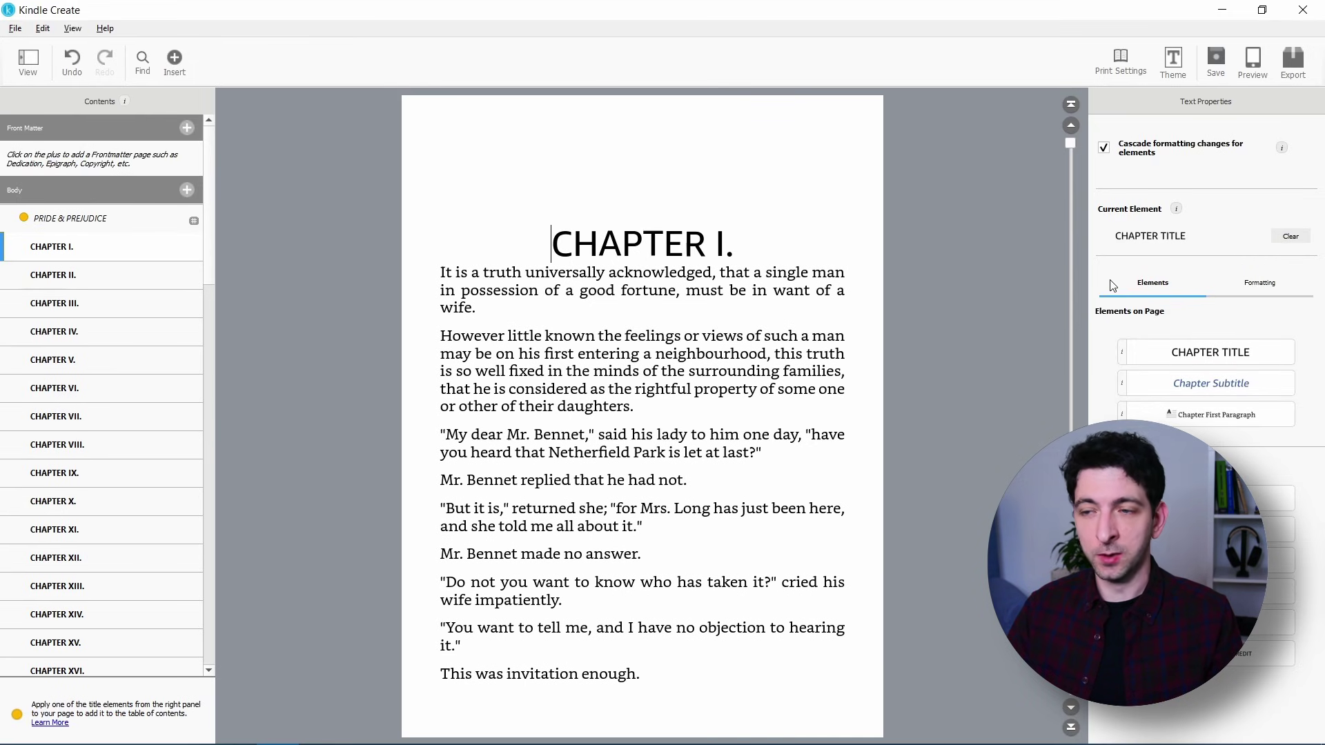
left_click(1175, 61)
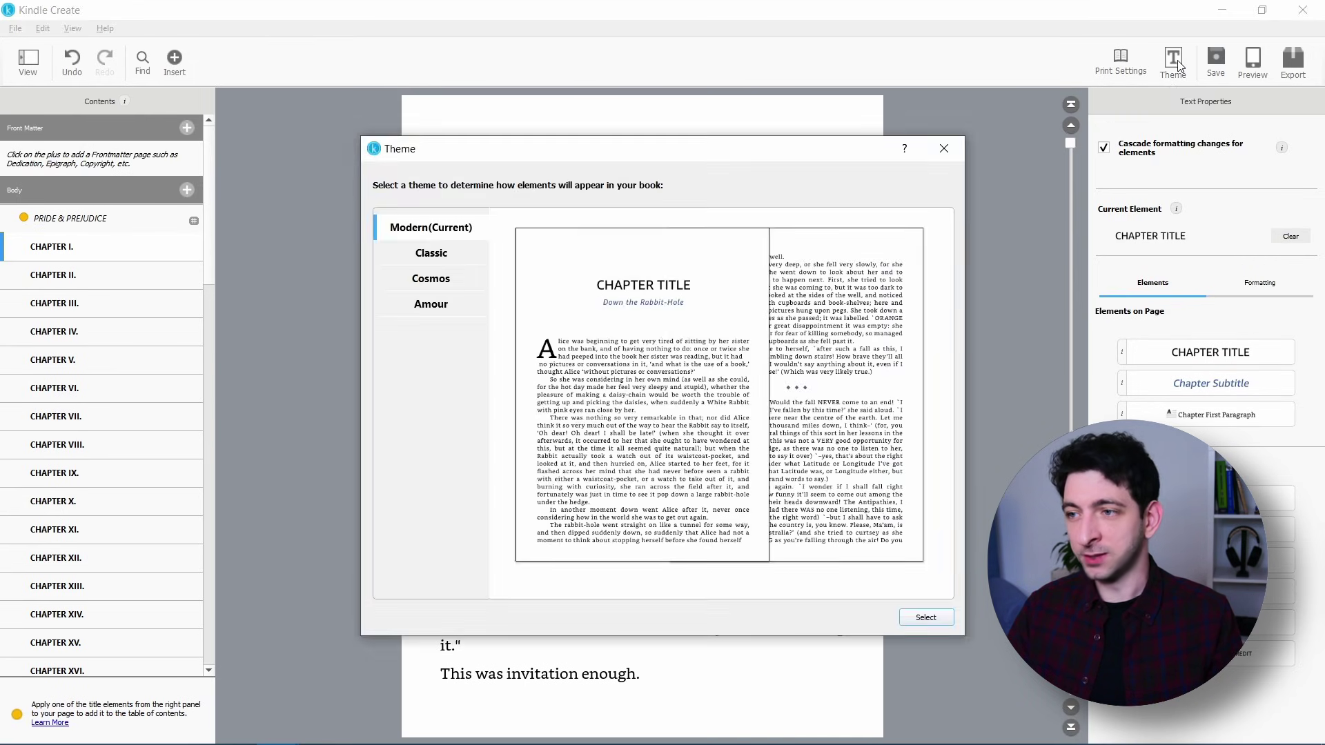
left_click(418, 267)
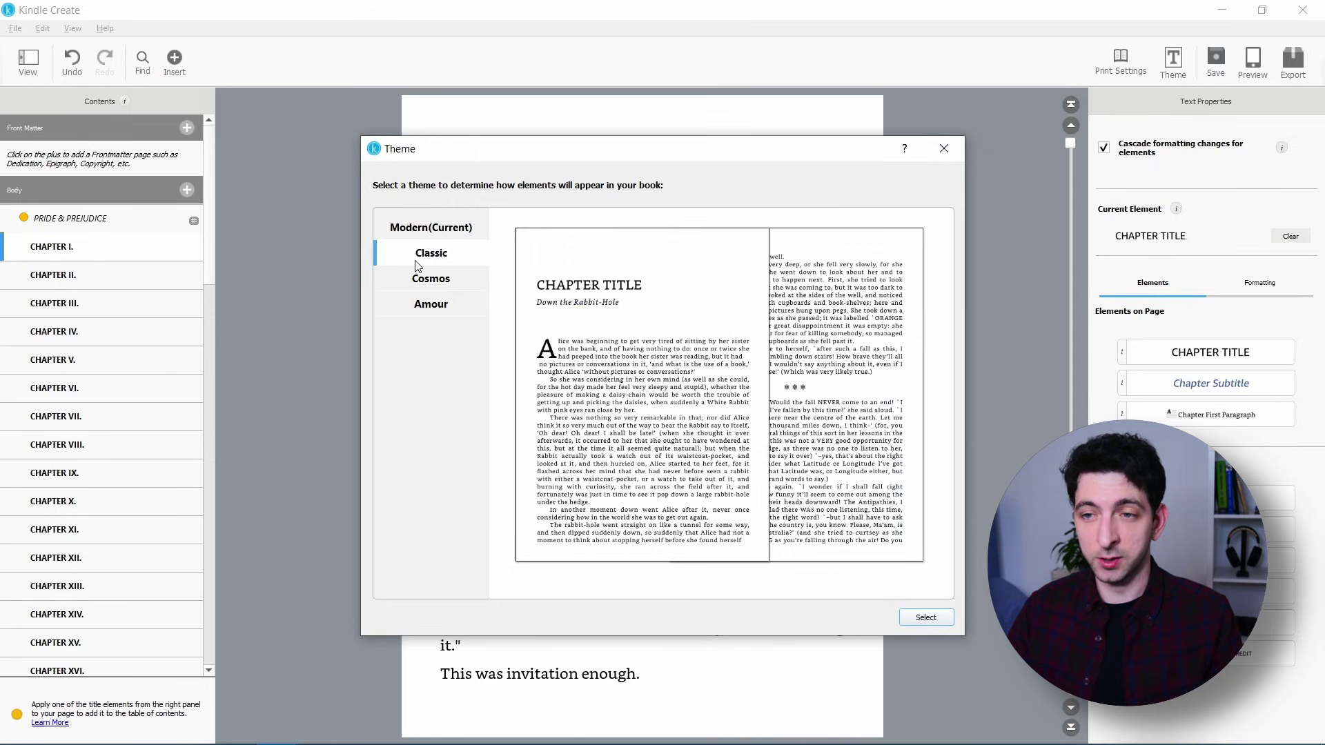
left_click(425, 290)
left_click(428, 311)
left_click(434, 286)
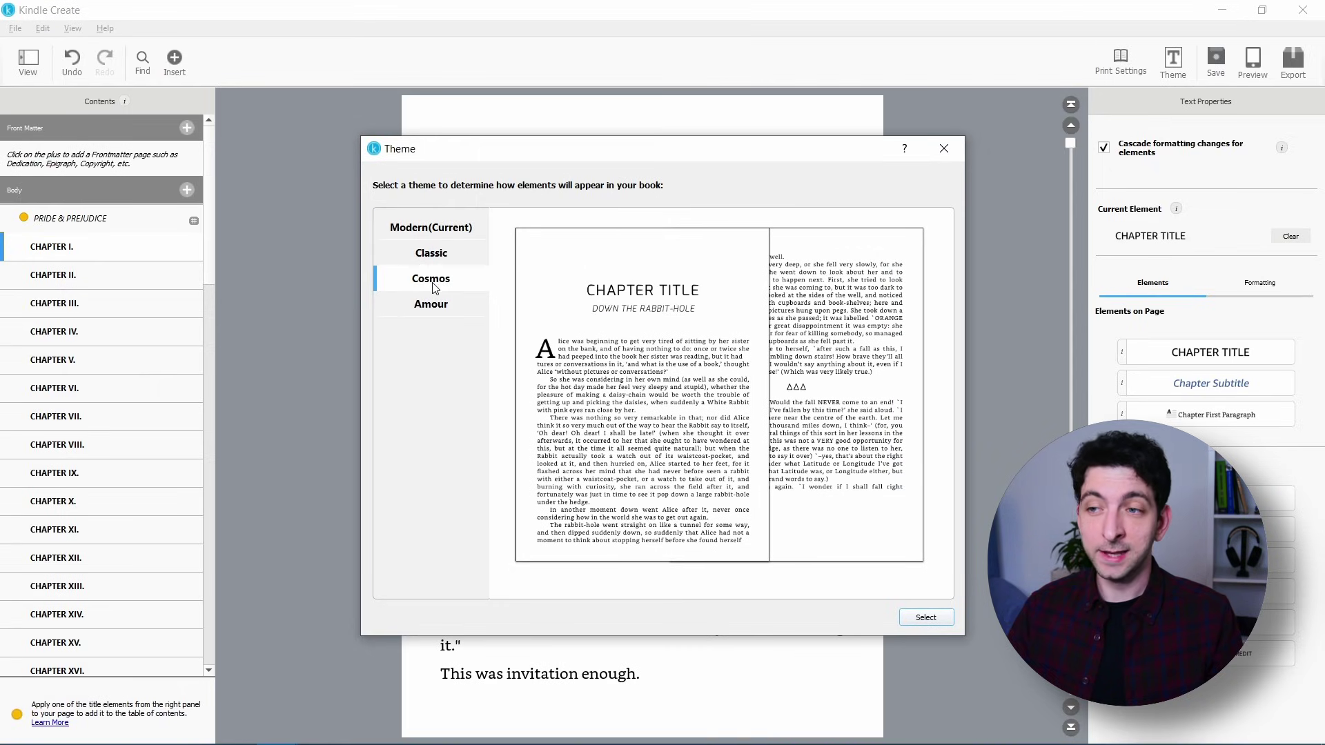
left_click(441, 254)
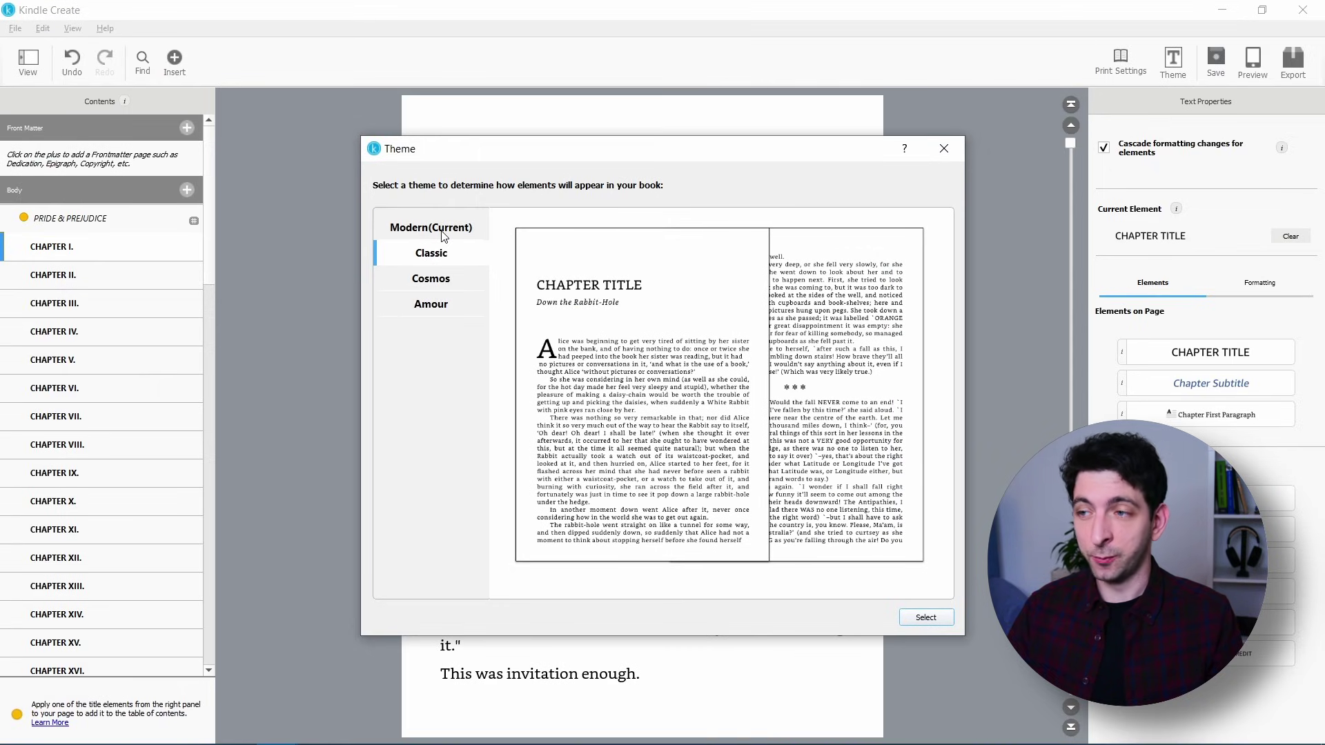
left_click(444, 237)
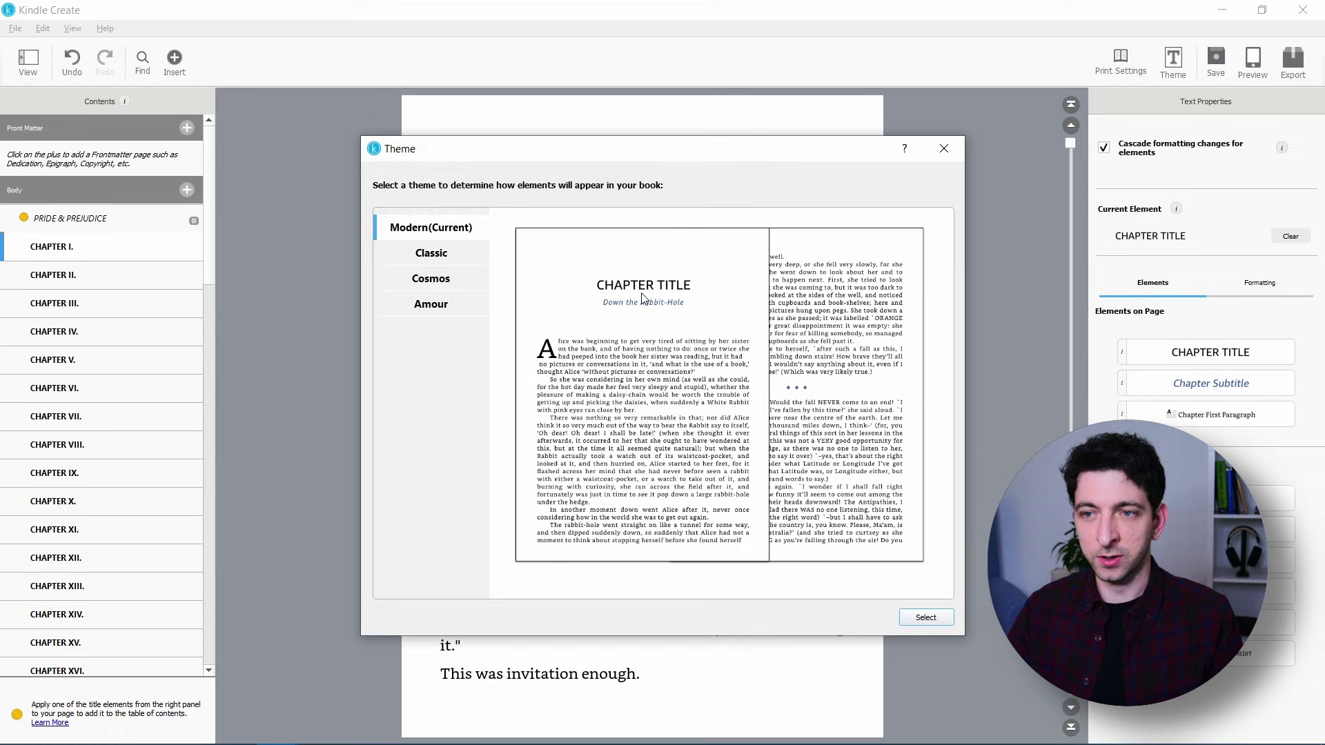
left_click(451, 258)
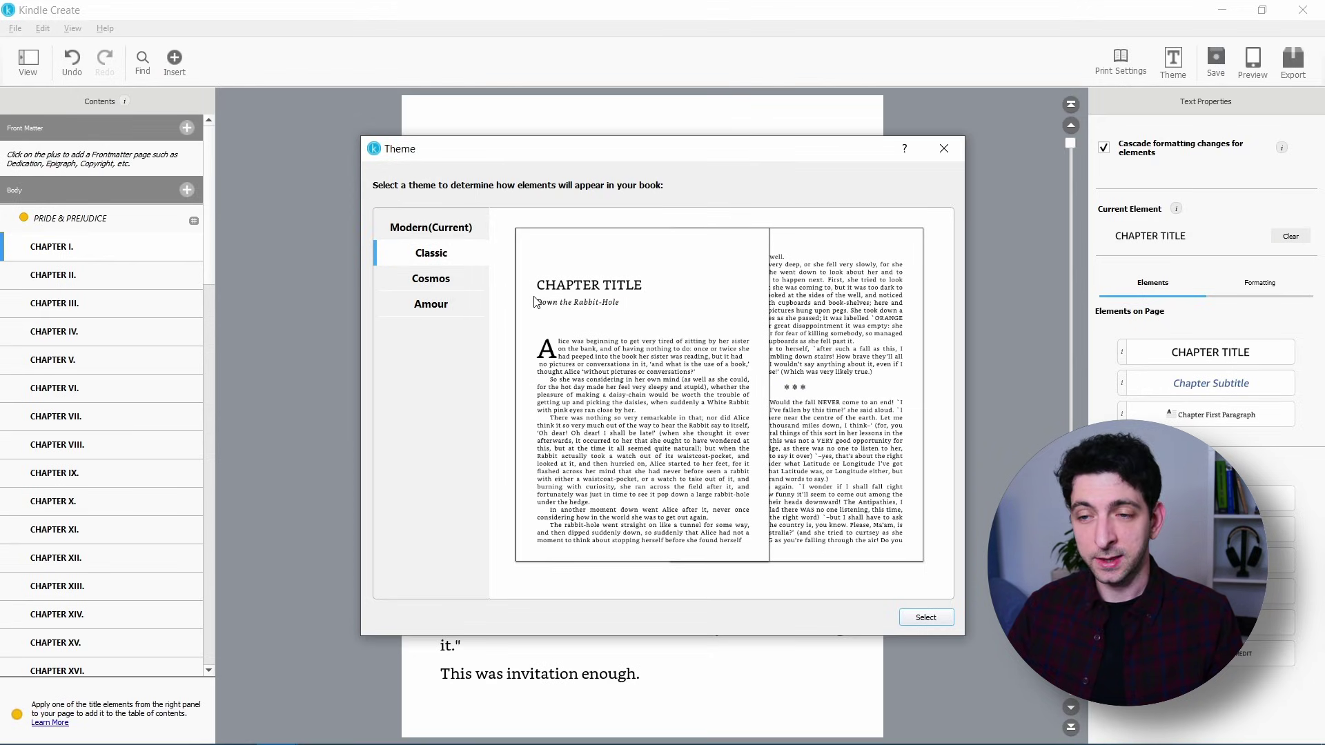
left_click(925, 623)
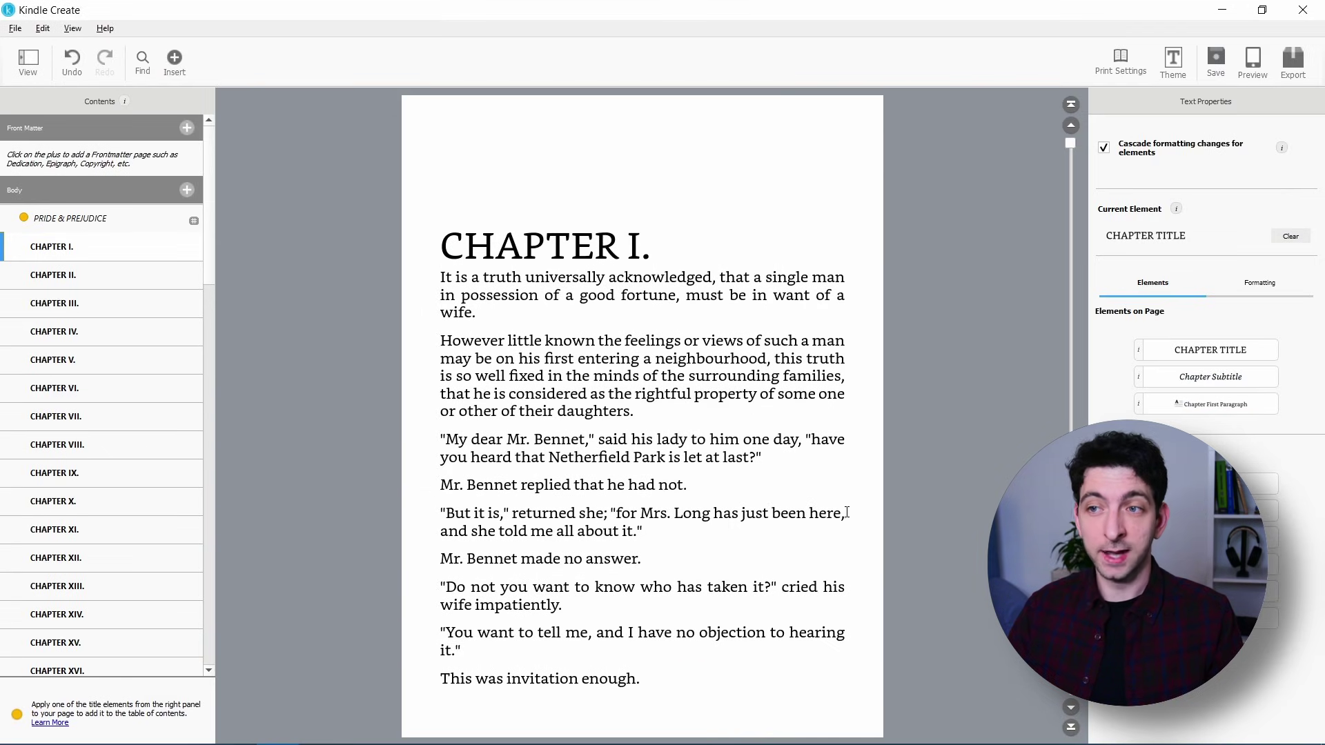
Step: Create a Title Page with book title PRIDE & PREJUDICE and the author's name
left_click(186, 130)
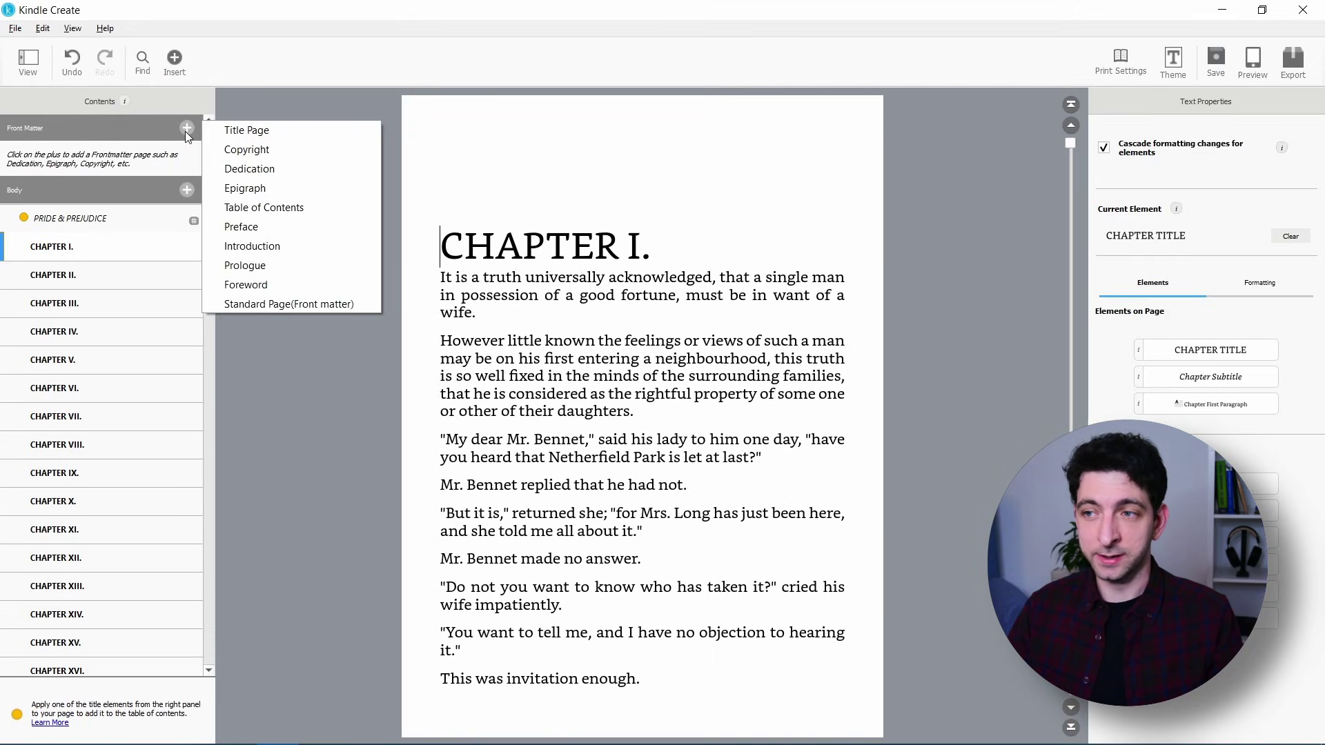
left_click(262, 130)
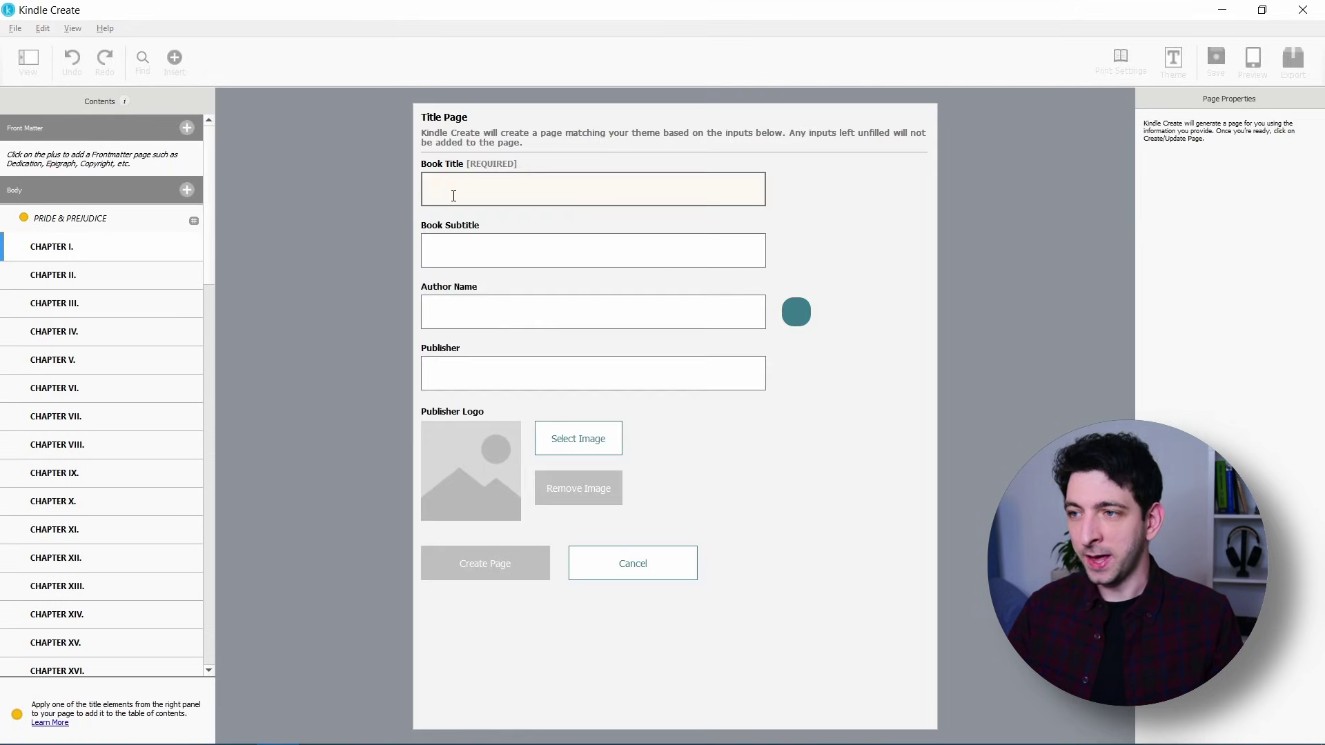
type("Pride & Prejudice")
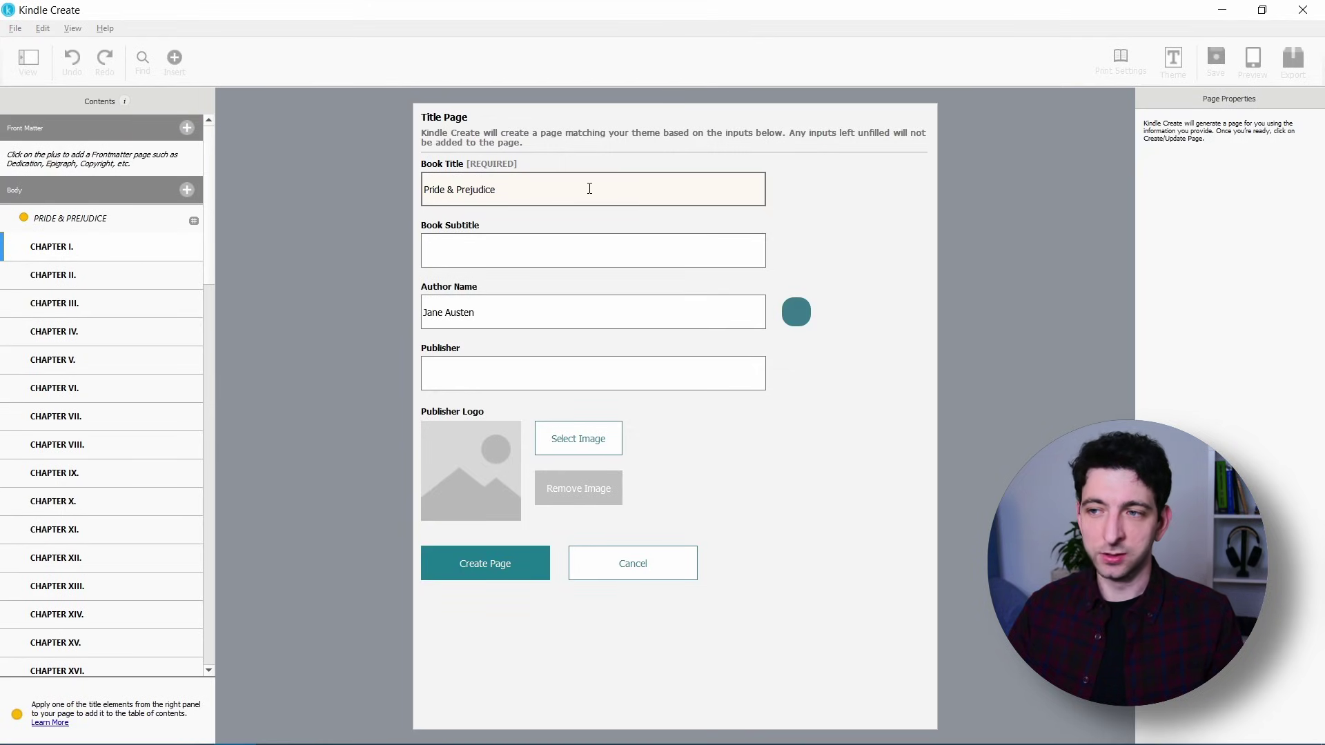
left_click(482, 577)
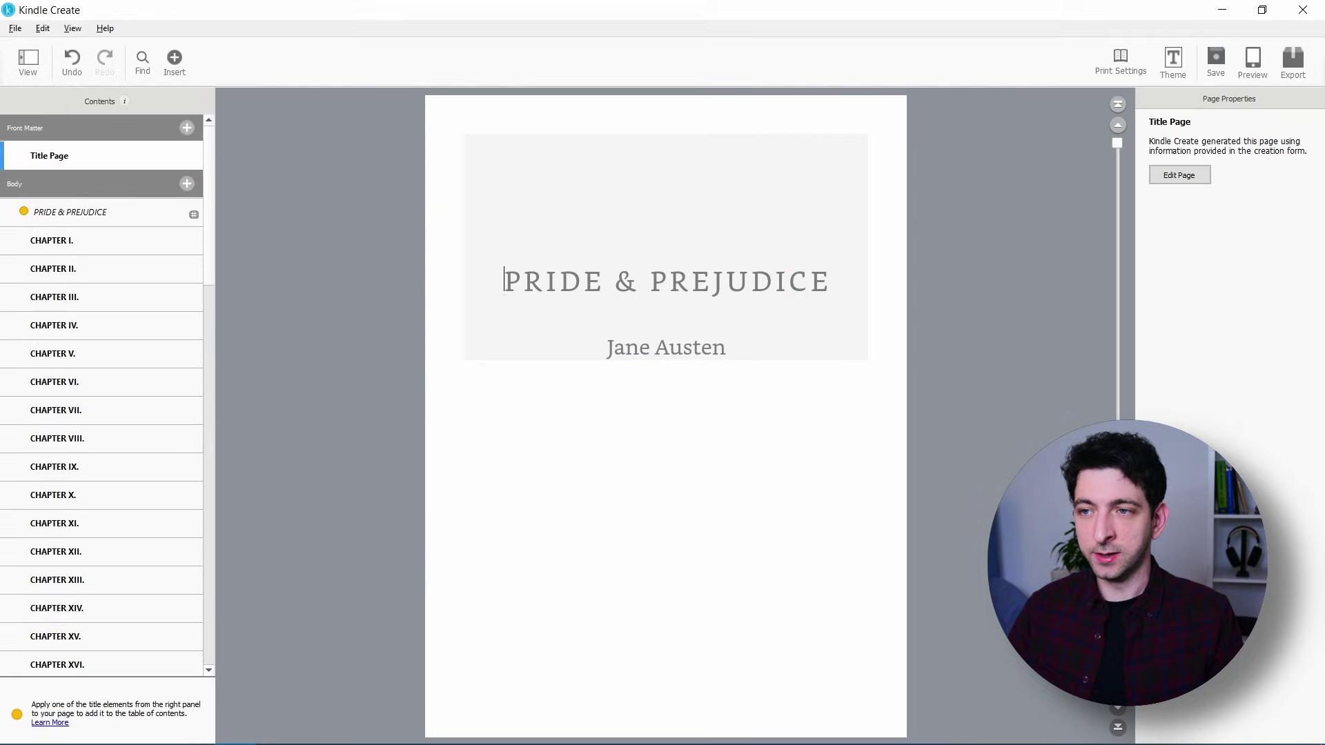
left_click(187, 127)
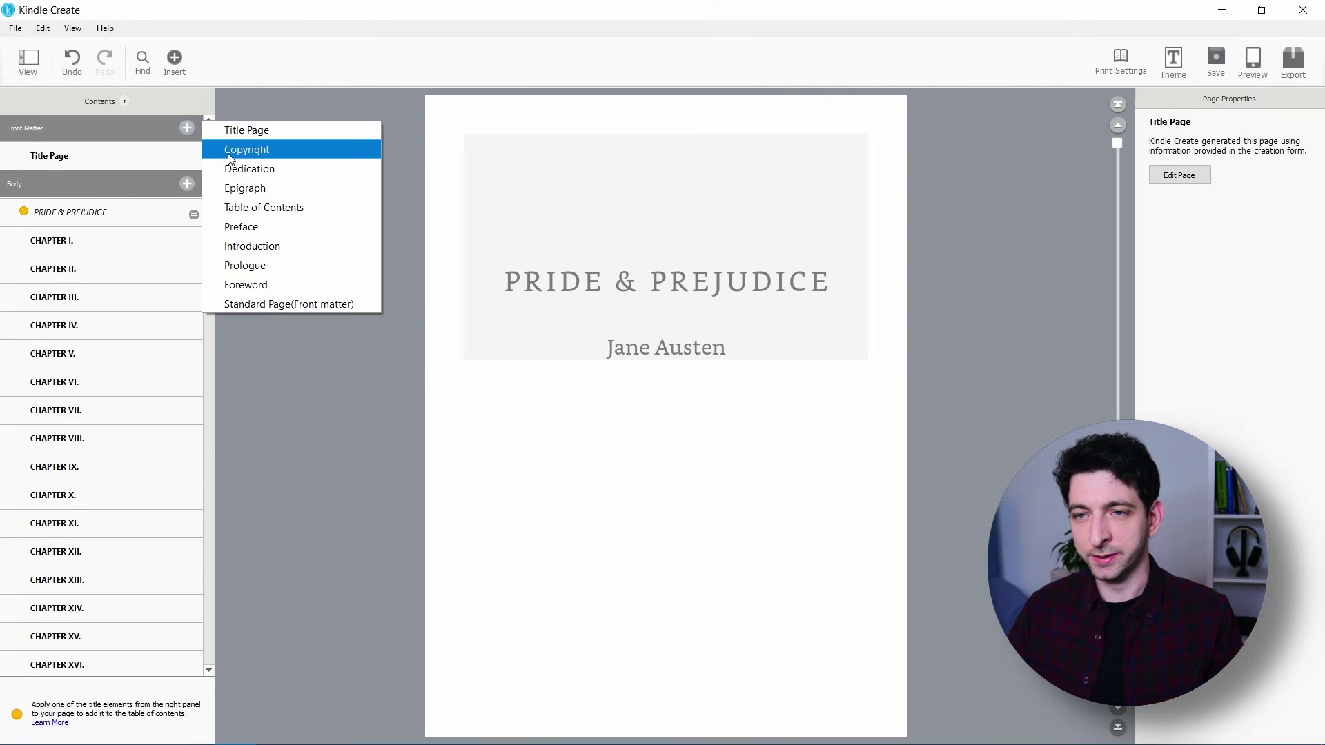
Step: Create a Copyright page for the author, year 1813, keeping the sample rights and ISBN text
left_click(230, 152)
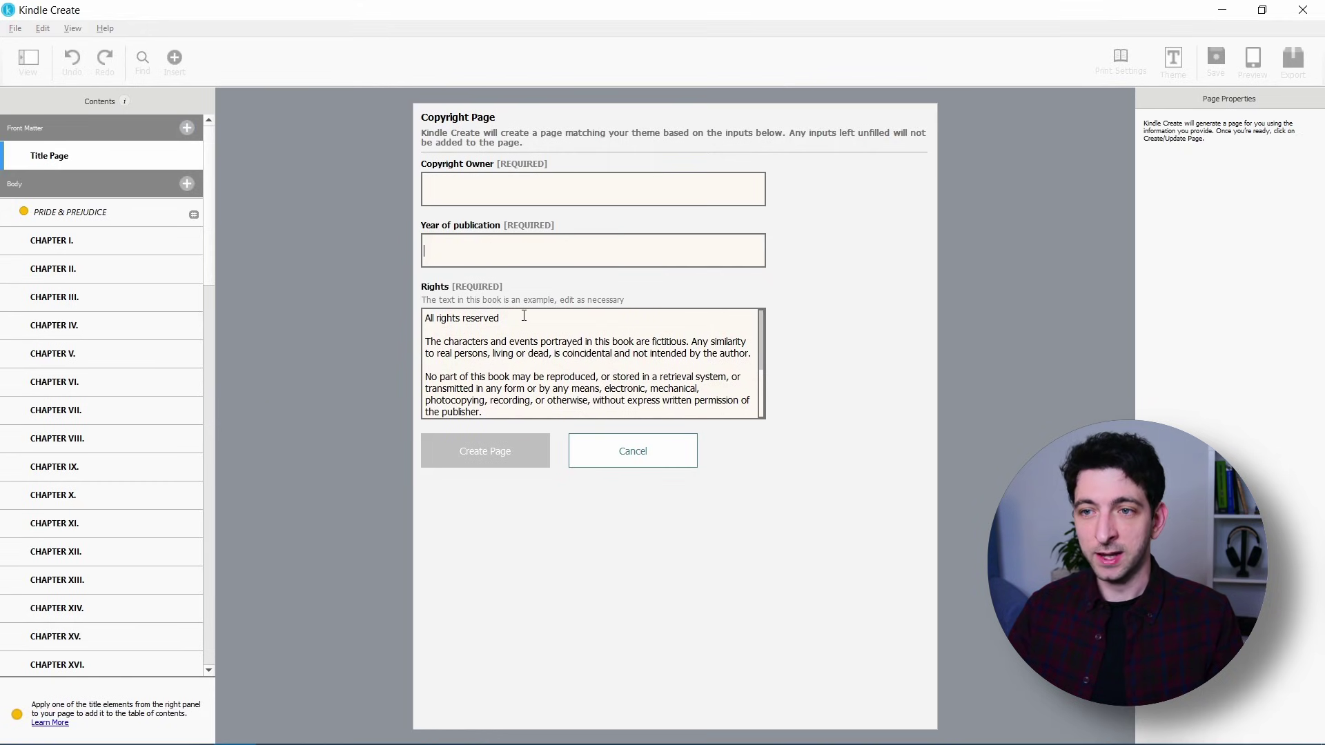
scroll(538, 343, "down", 3)
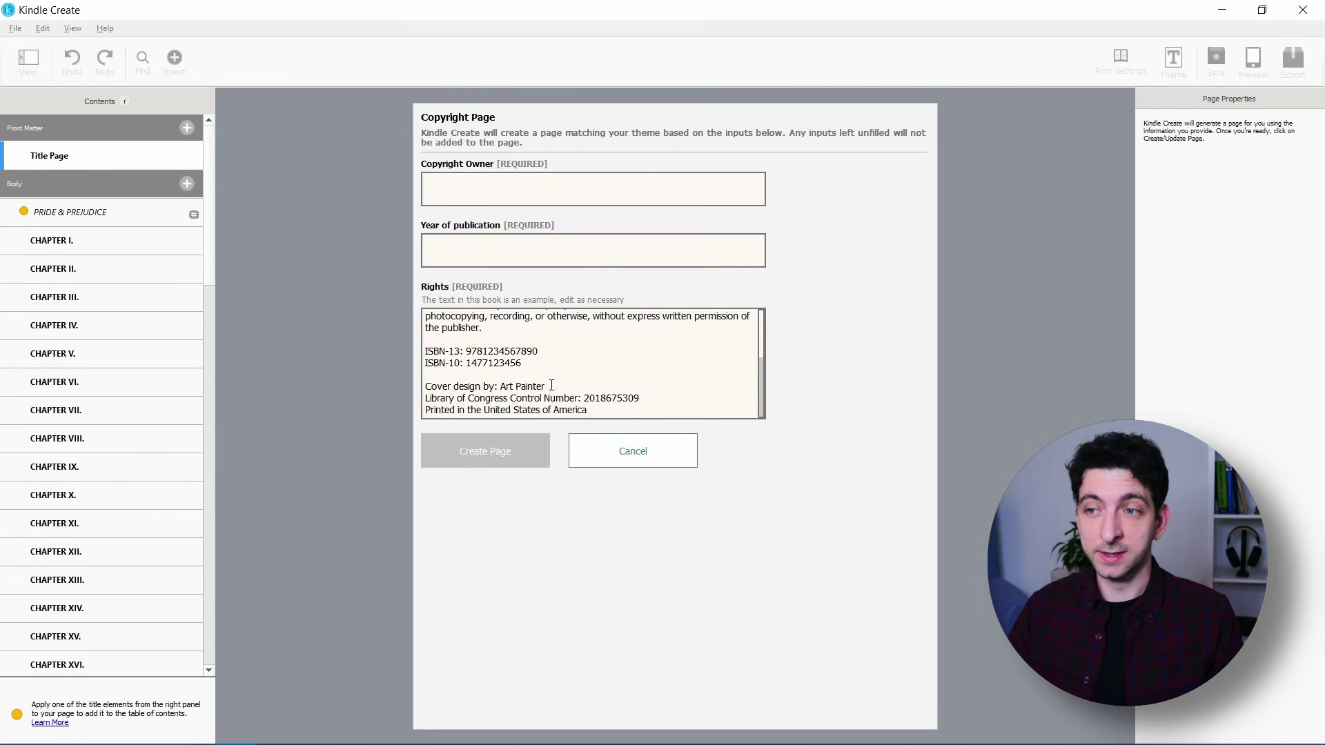
left_click_drag(560, 400, 419, 356)
scroll(540, 352, "up", 3)
scroll(540, 364, "down", 3)
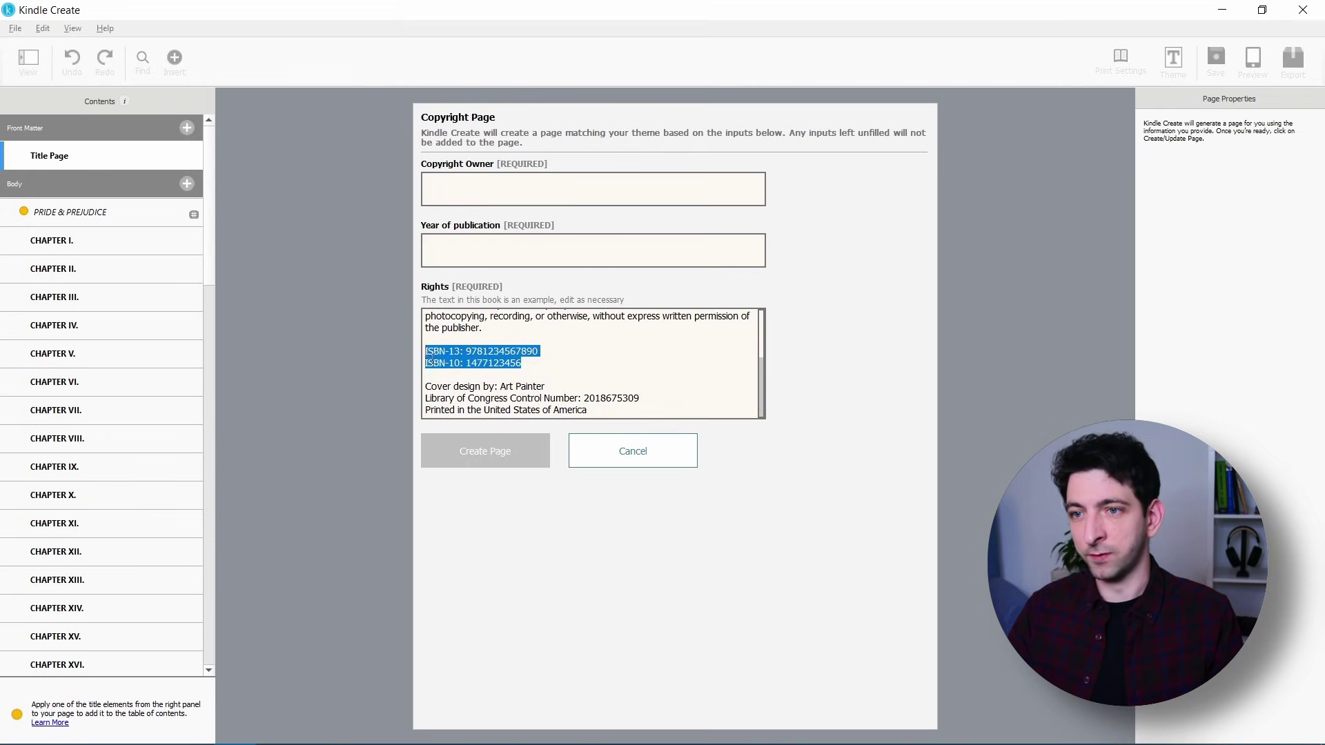
left_click(583, 370)
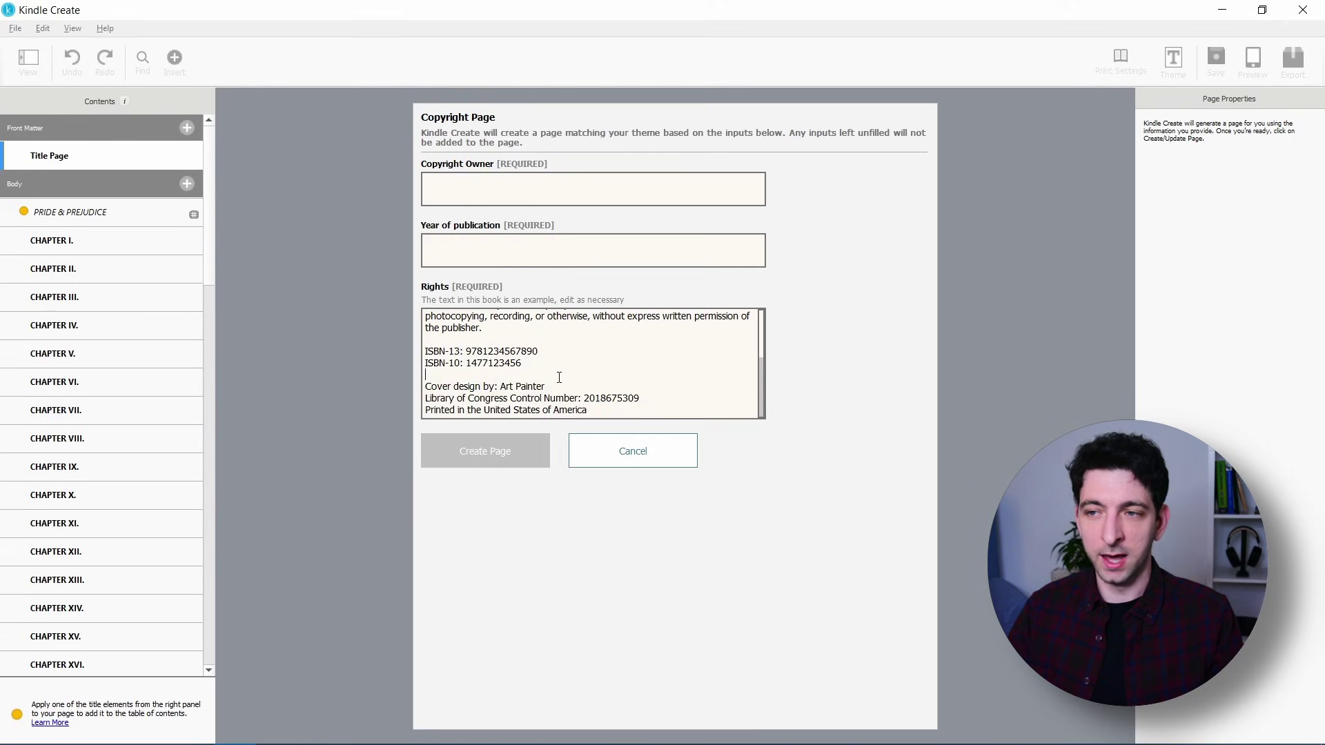
scroll(531, 367, "up", 3)
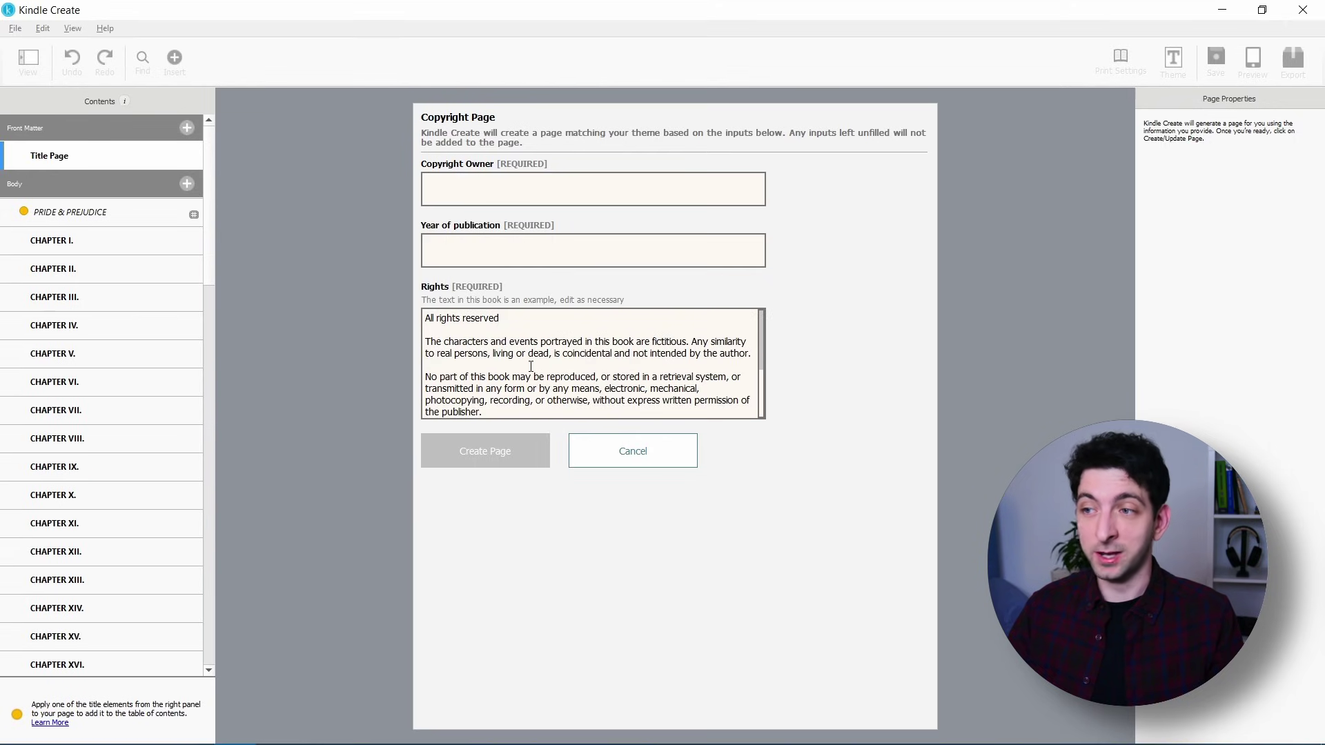
left_click(512, 193)
type("Jane")
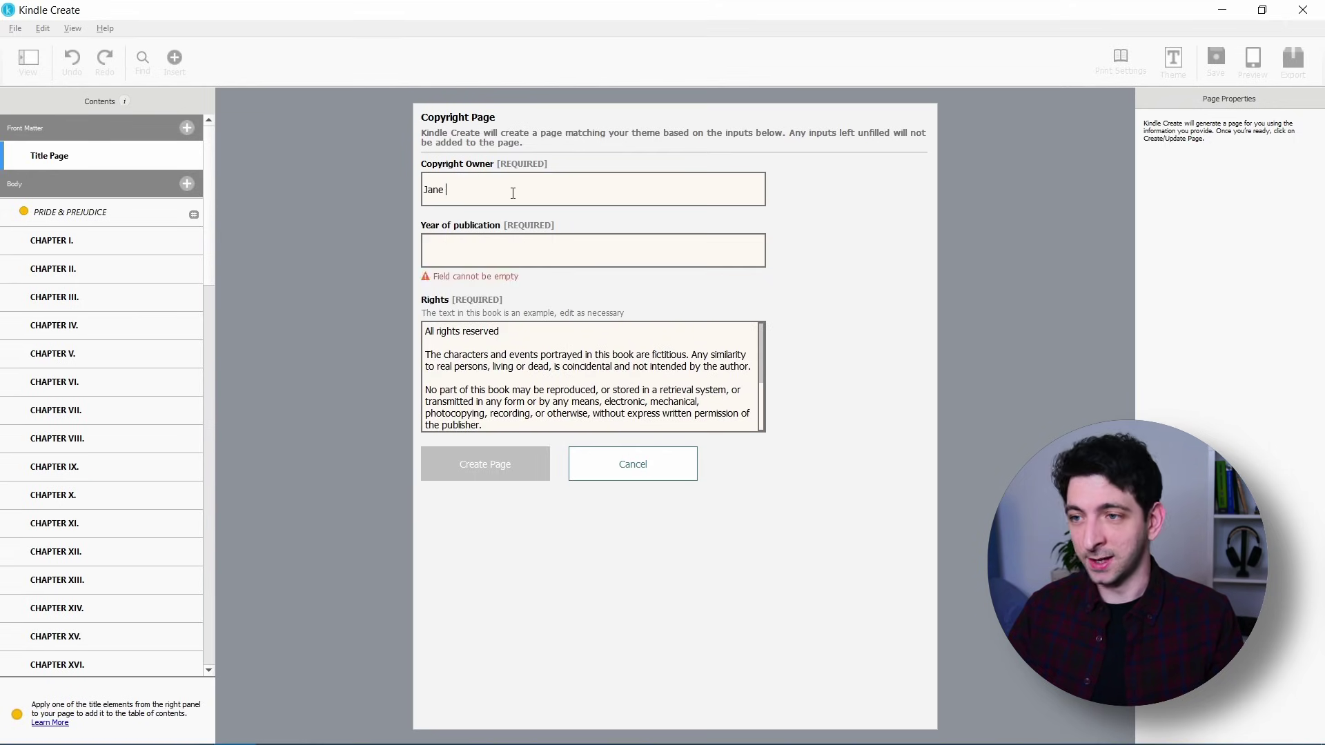
type("1813")
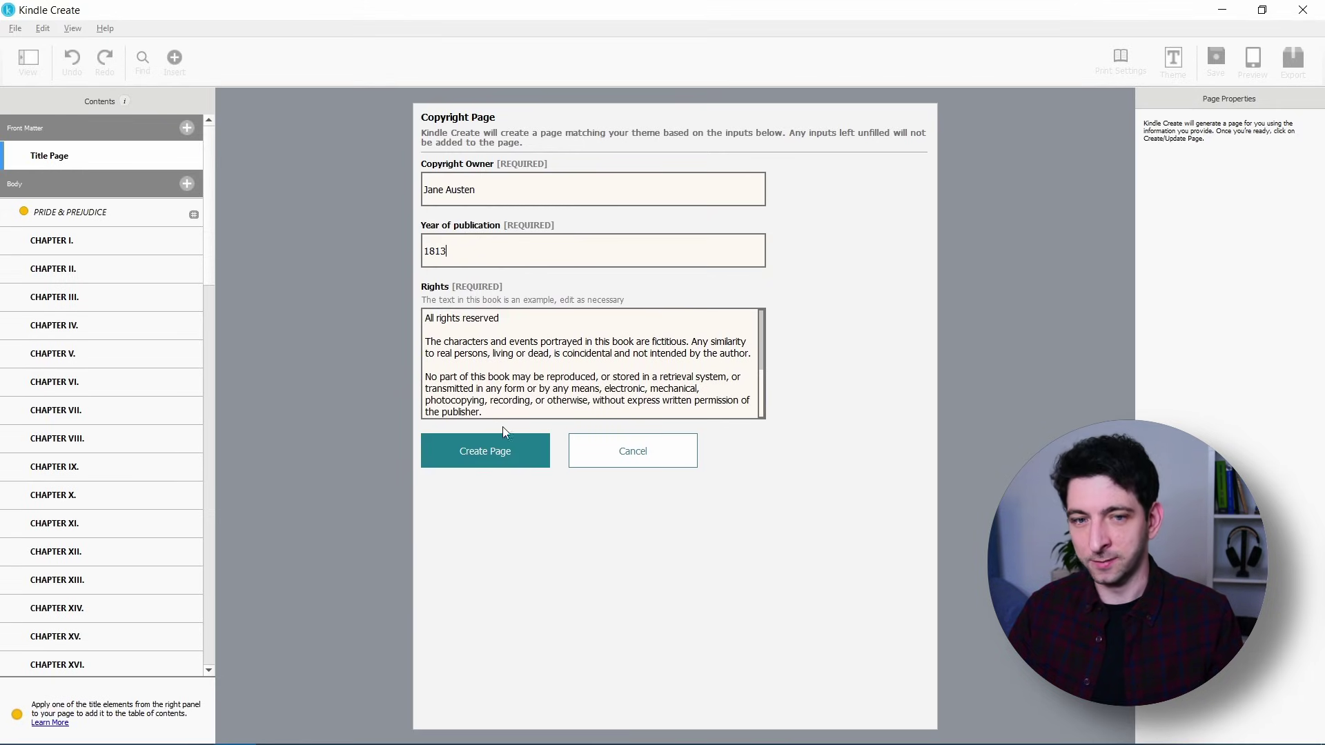
left_click(505, 438)
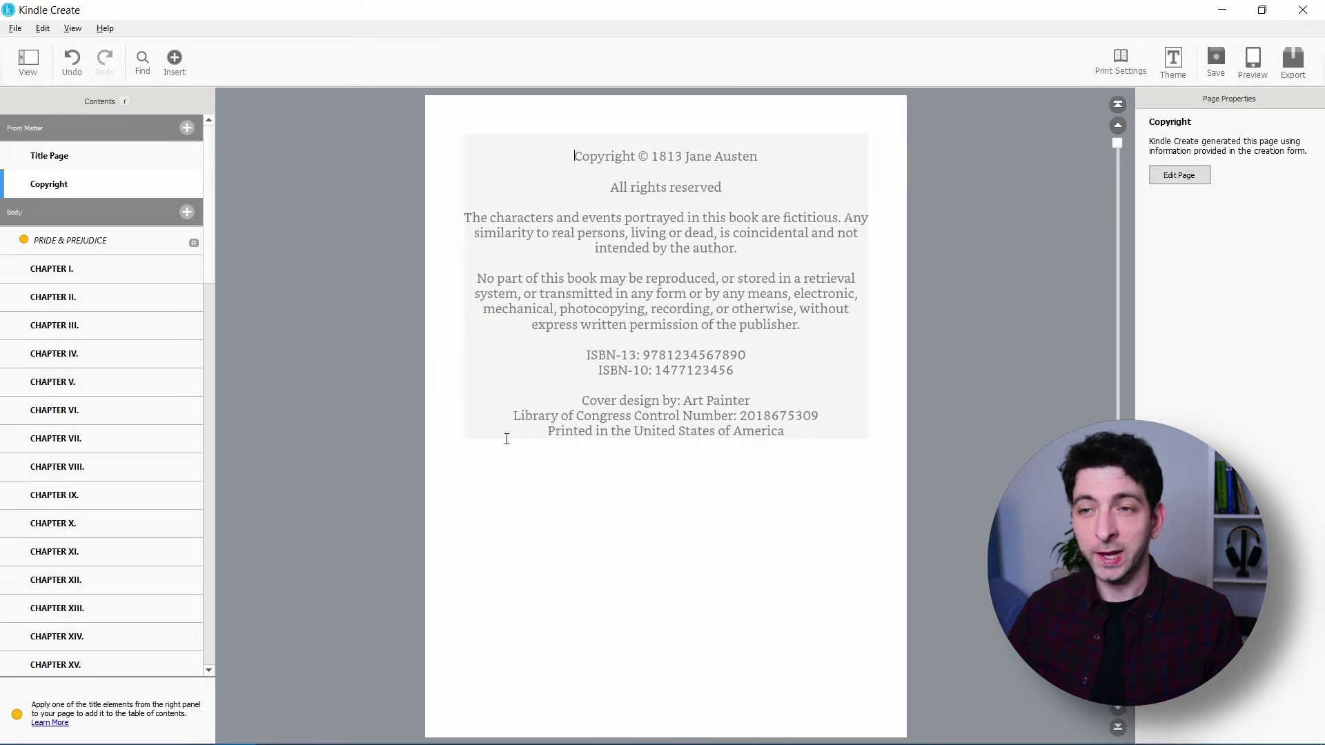
Step: Add an auto-generated Contents page linking Title Page, Copyright and every chapter
left_click(187, 127)
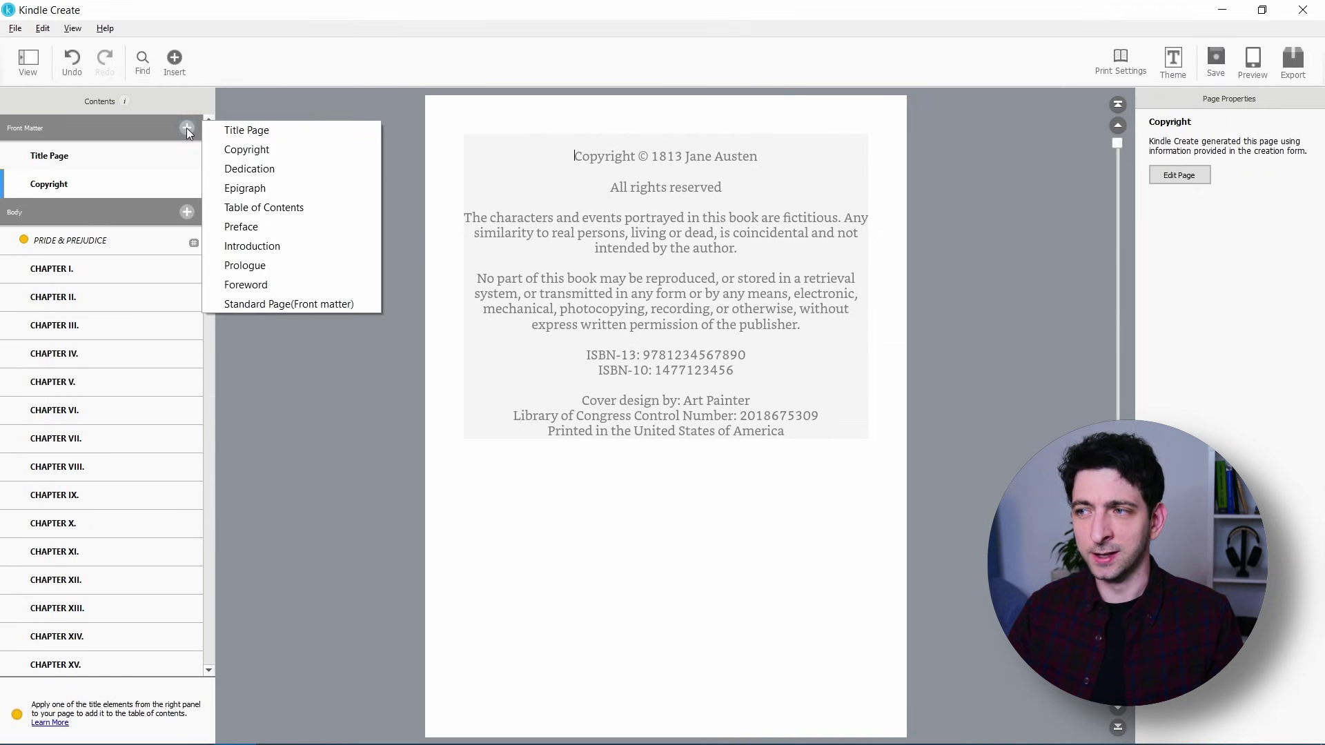
left_click(287, 204)
scroll(755, 383, "down", 5)
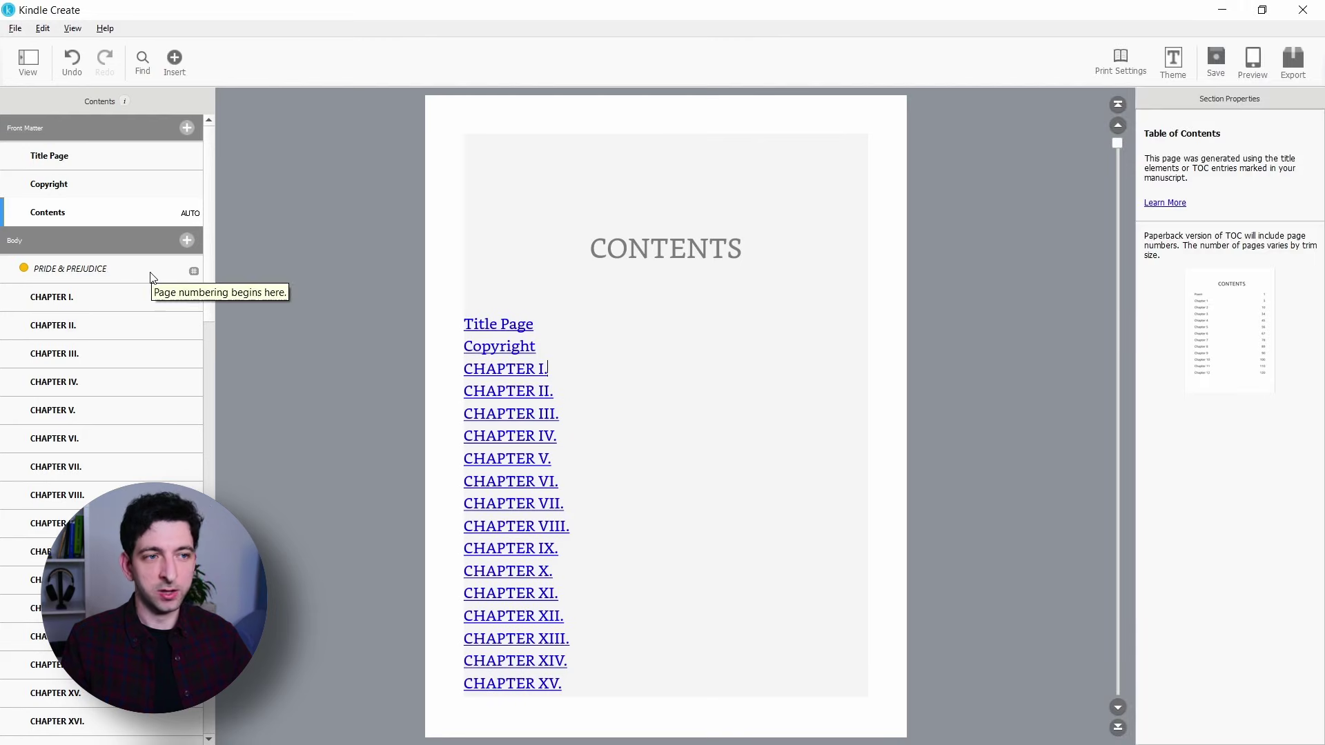
right_click(150, 275)
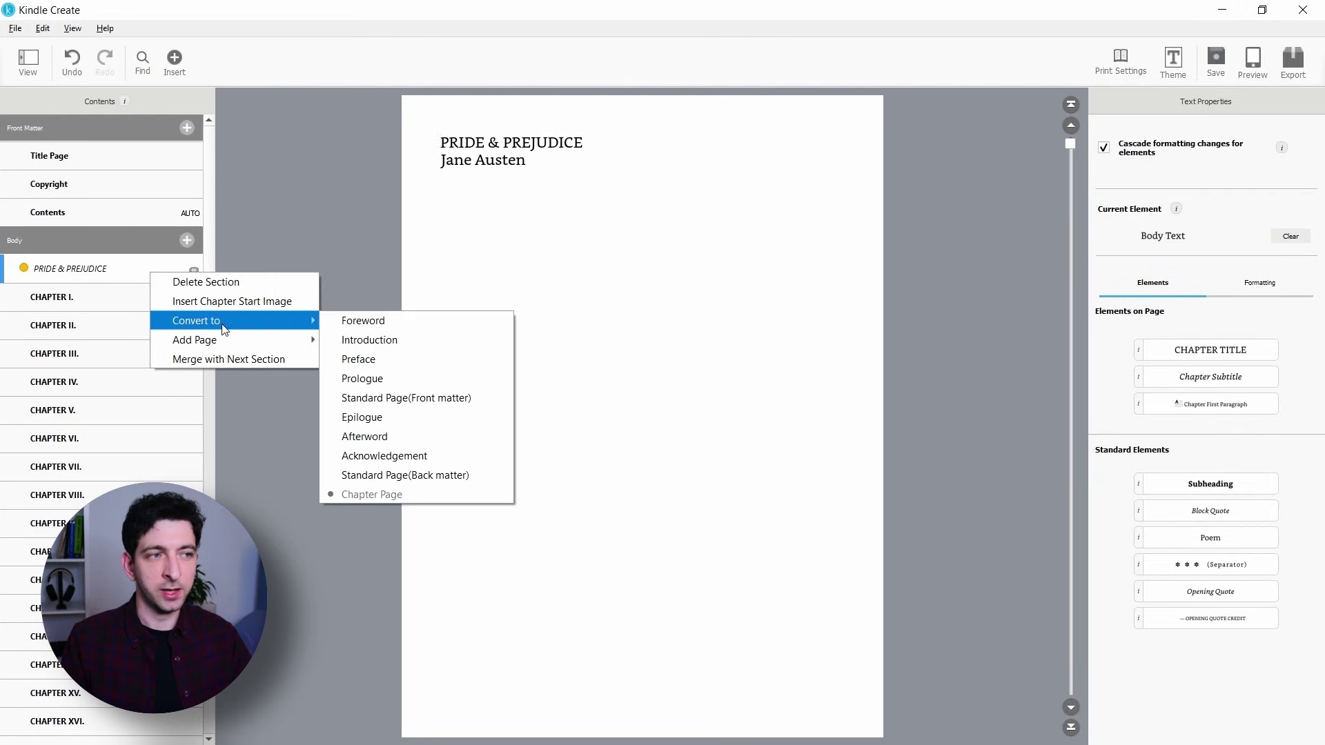
Step: Delete the PRIDE & PREJUDICE section so CHAPTER I. starts the body
left_click(229, 283)
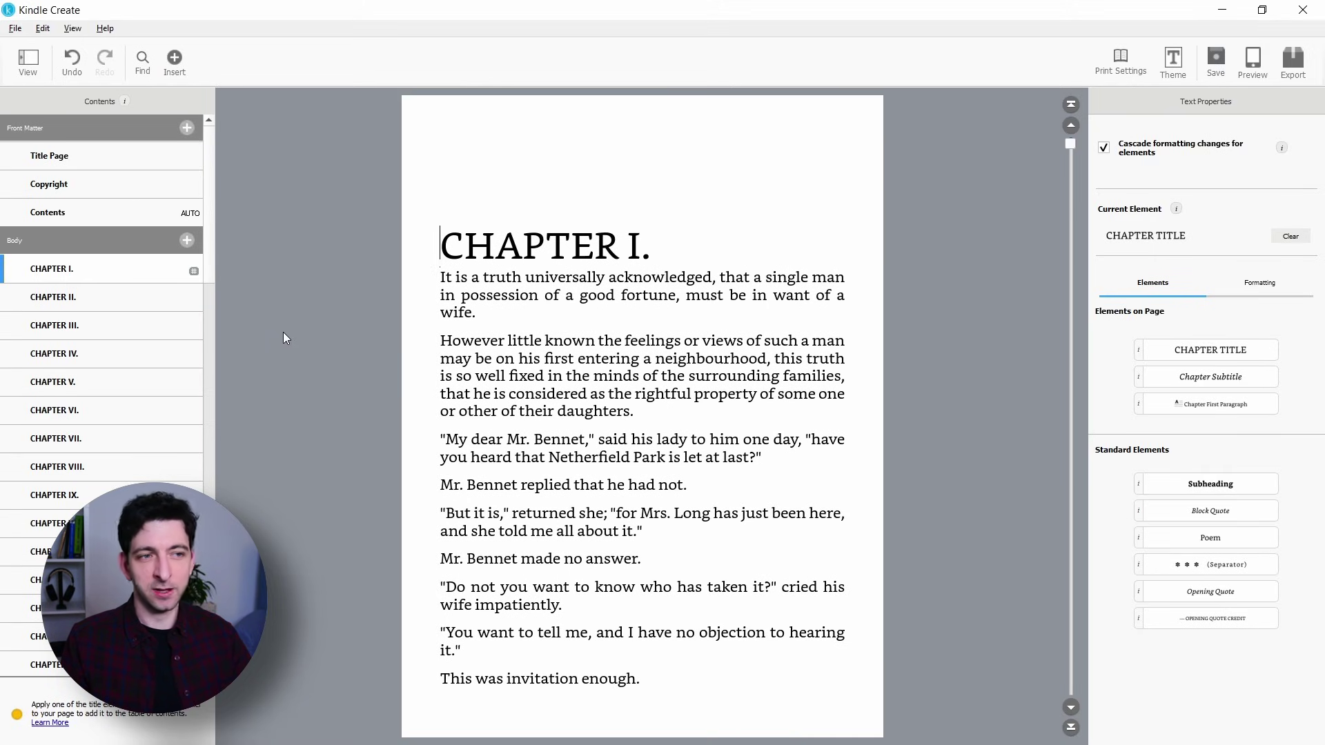
left_click(455, 284)
key("Up")
Step: Add an empty line below the CHAPTER I. title, then remove it again
left_click(473, 277)
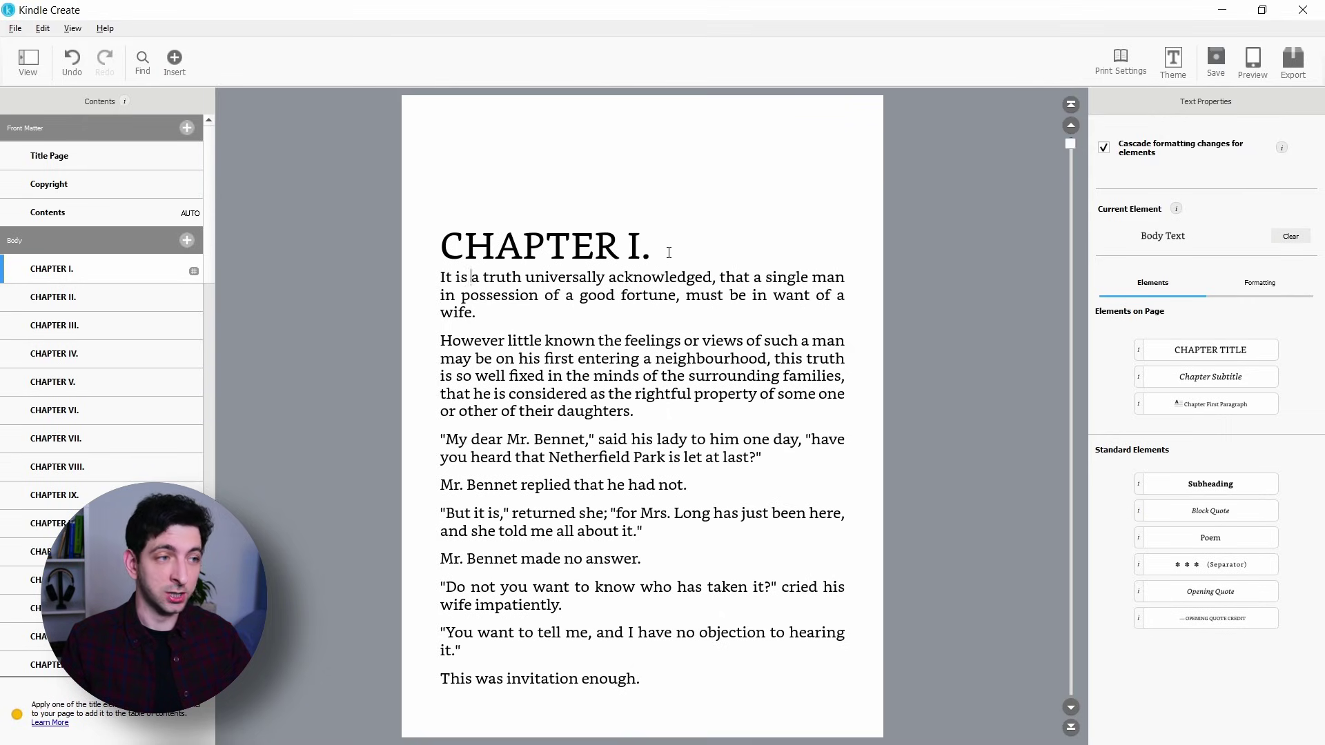
left_click(668, 253)
key("Return")
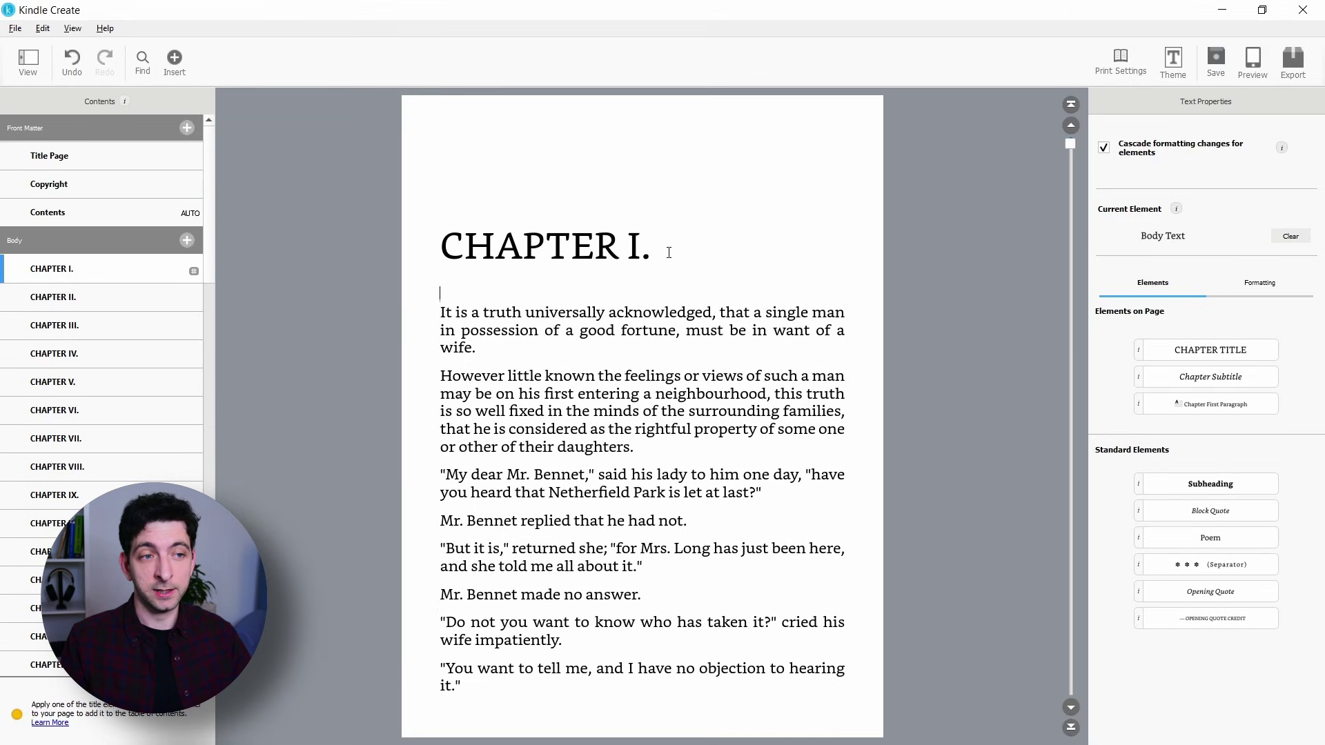
left_click(88, 296)
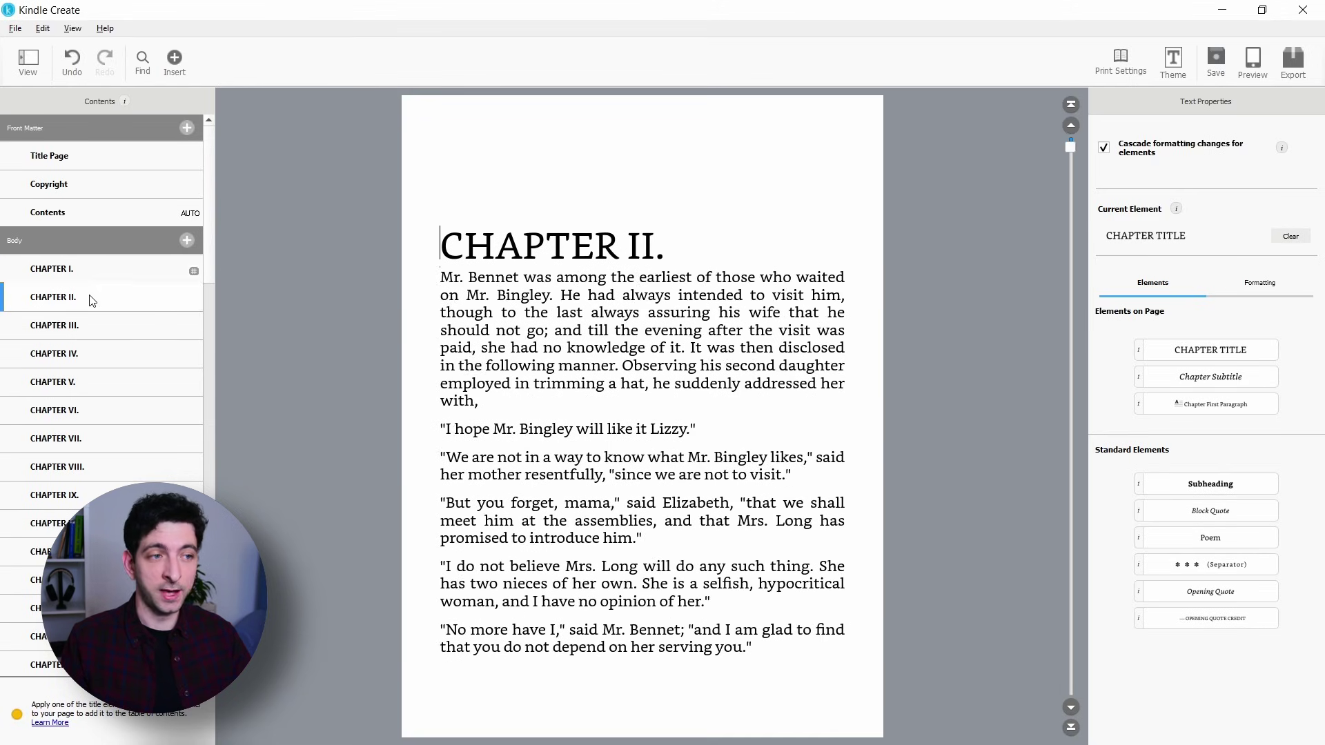
left_click(98, 274)
left_click(578, 279)
key("BackSpace")
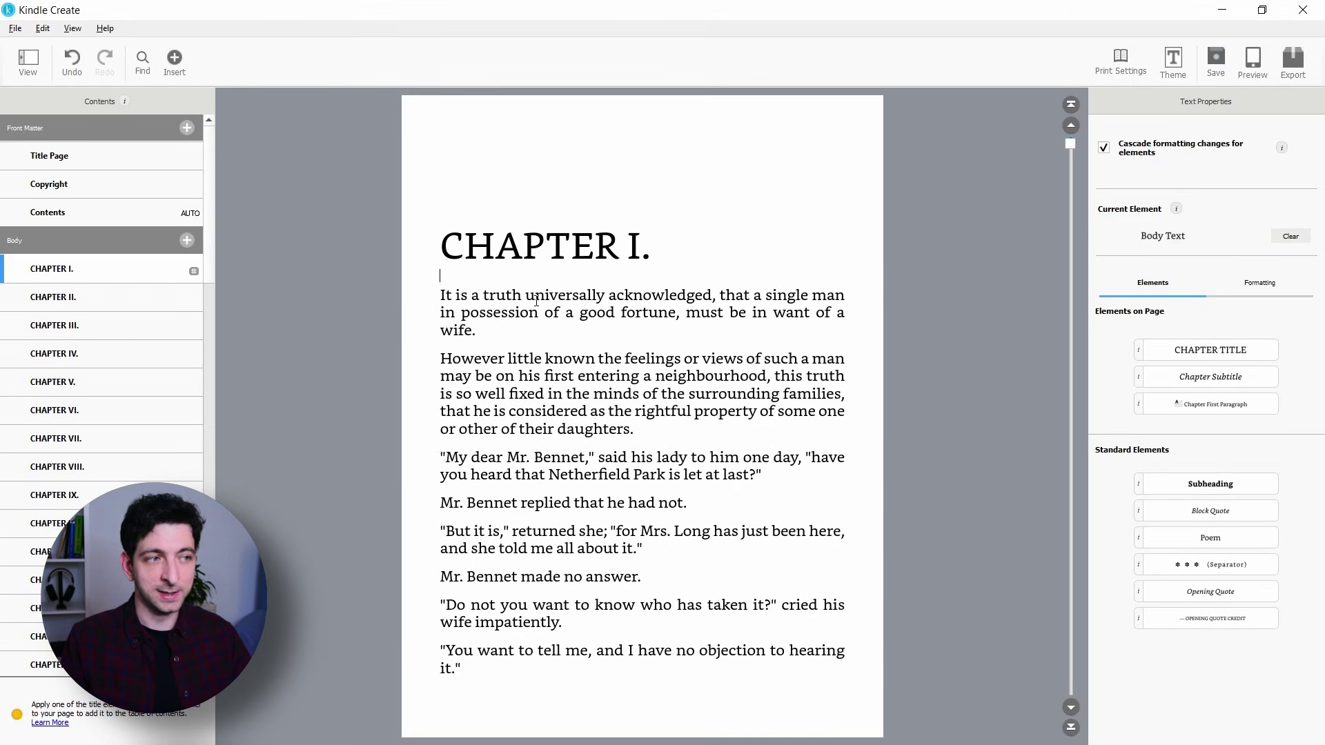
left_click(1269, 285)
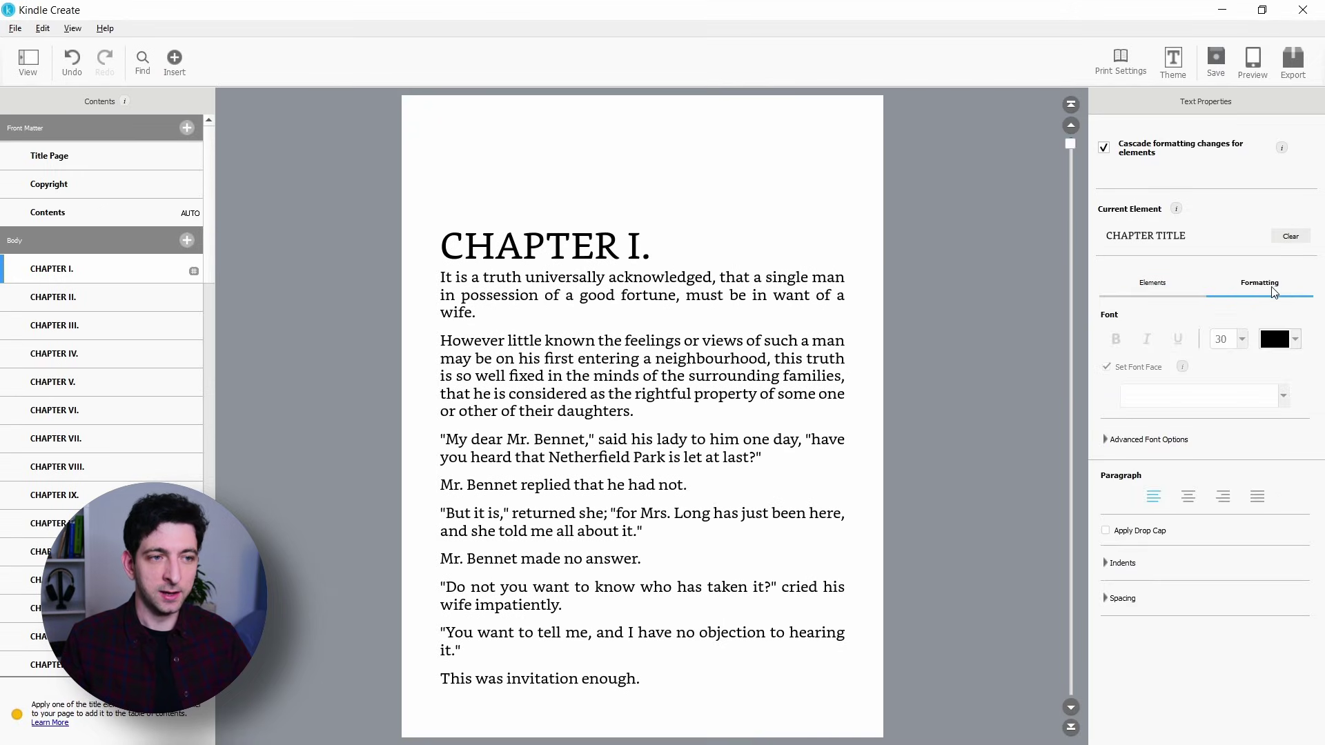
Step: Raise the spacing after chapter titles to 1.00 and check it on Chapter II
left_click(1113, 598)
left_click(1305, 623)
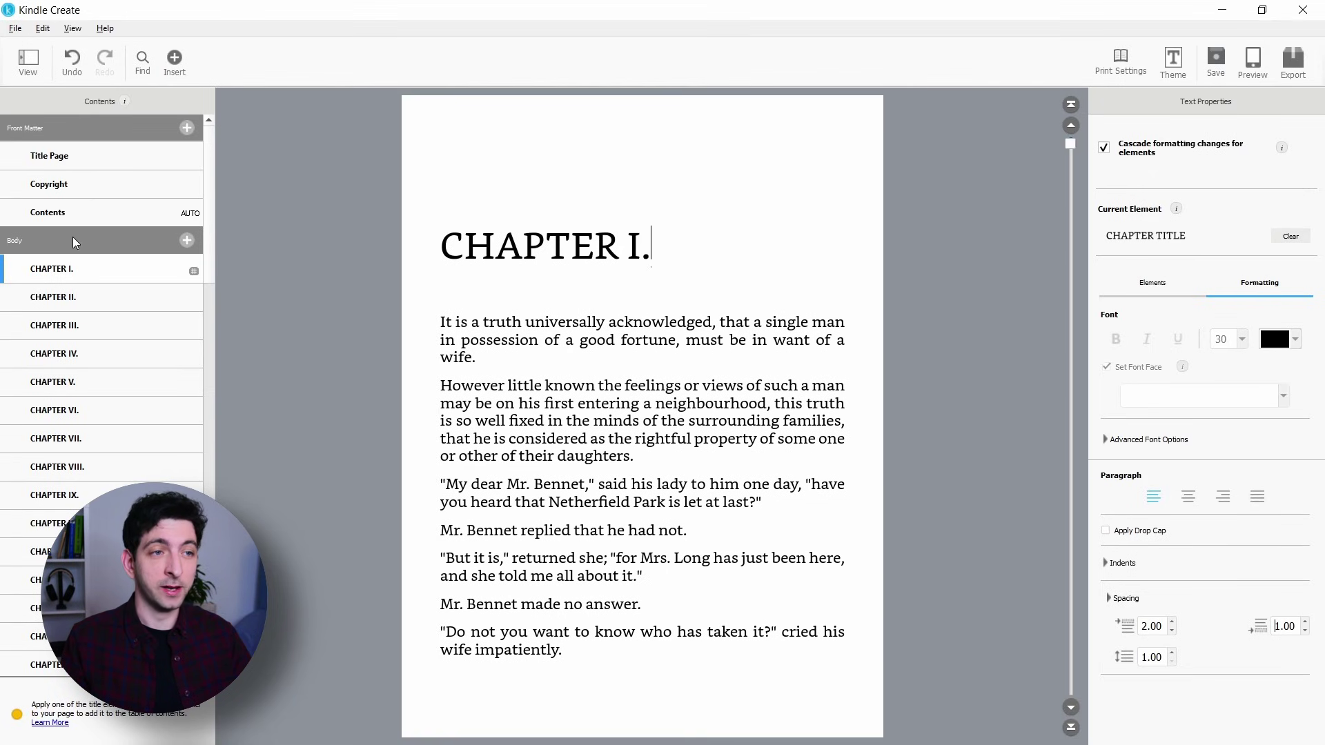
left_click(61, 298)
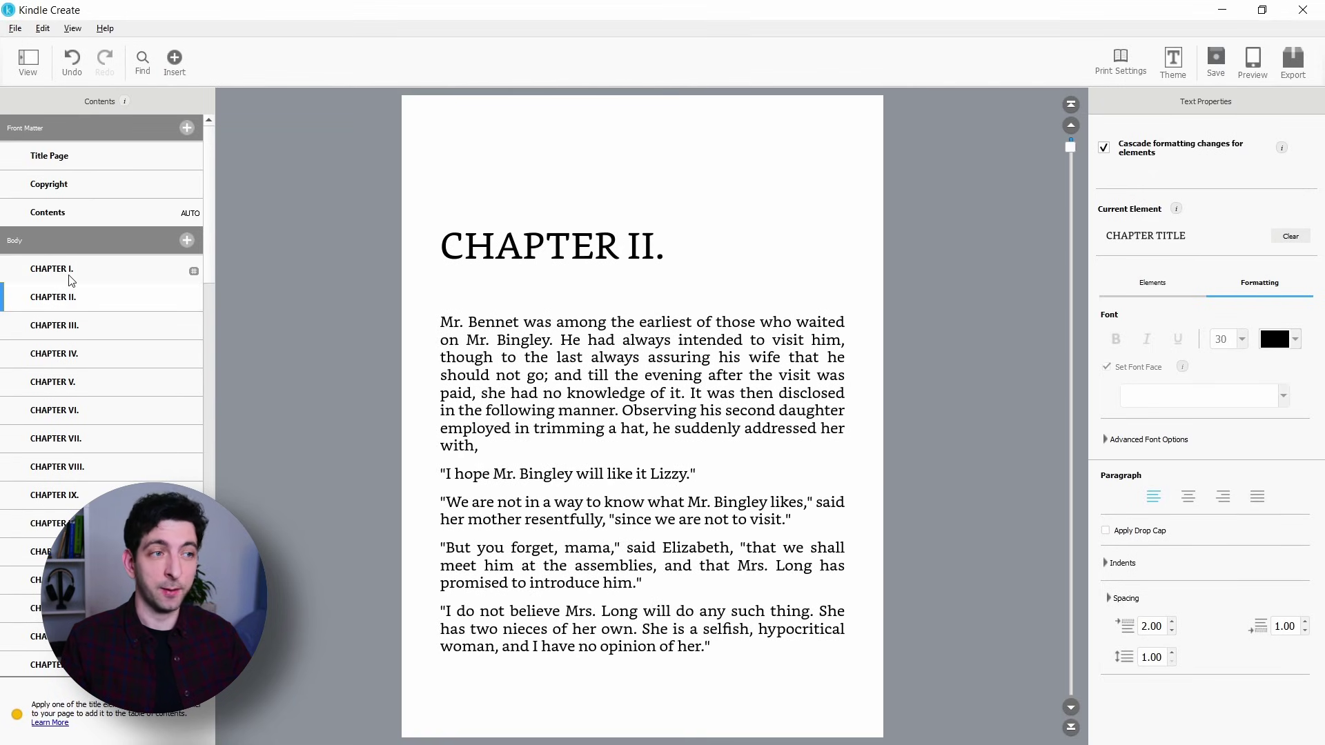
left_click(71, 278)
Step: Apply a drop cap to Chapter I's first paragraph, then undo it
left_click_drag(440, 322, 469, 324)
left_click(1106, 496)
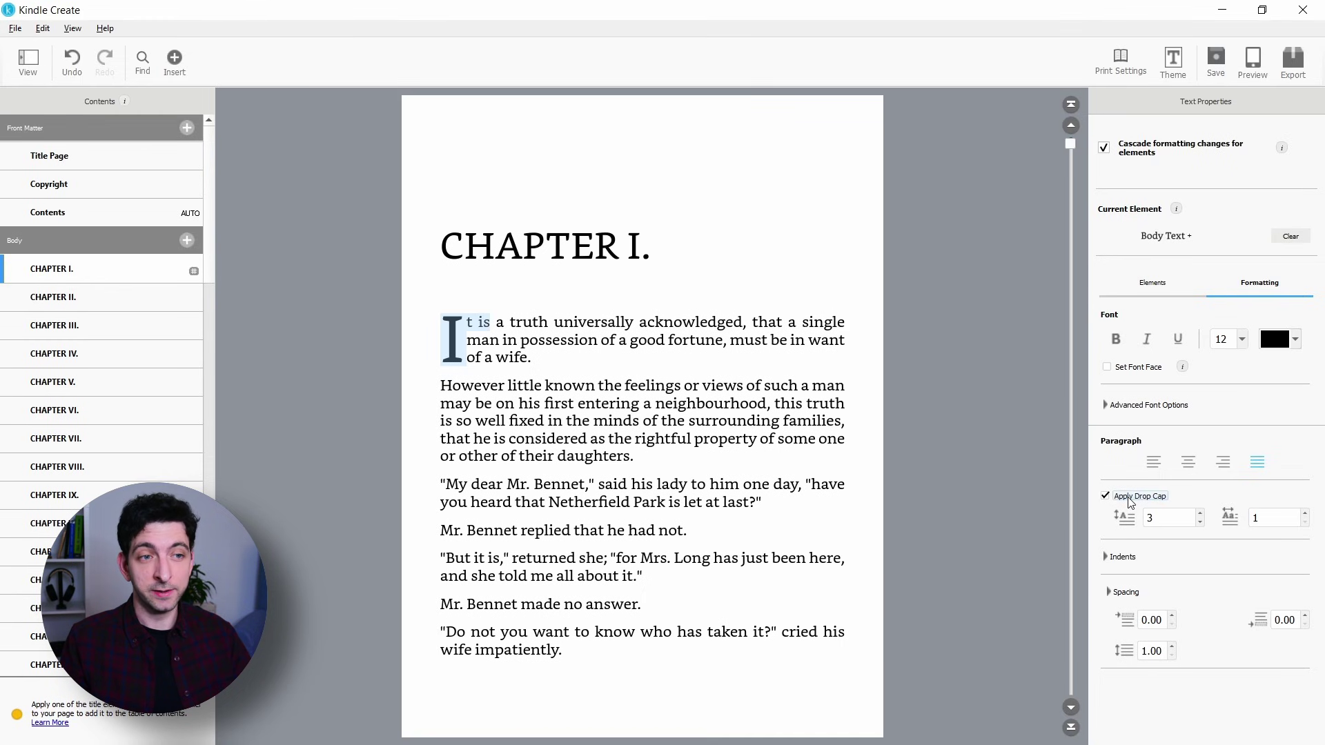
key("ctrl+z")
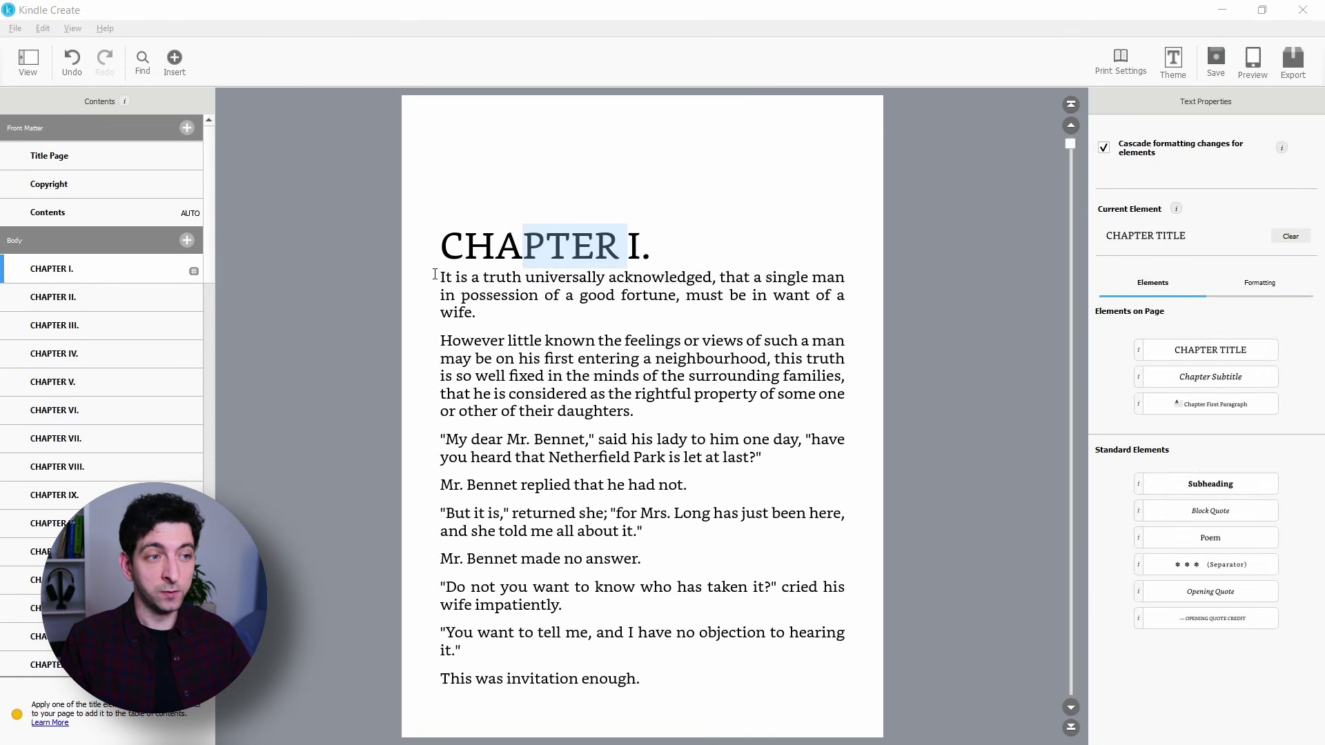
Step: Style Chapter I's opening paragraph as Chapter First Paragraph, giving it a drop-cap "I"
left_click_drag(435, 274, 563, 284)
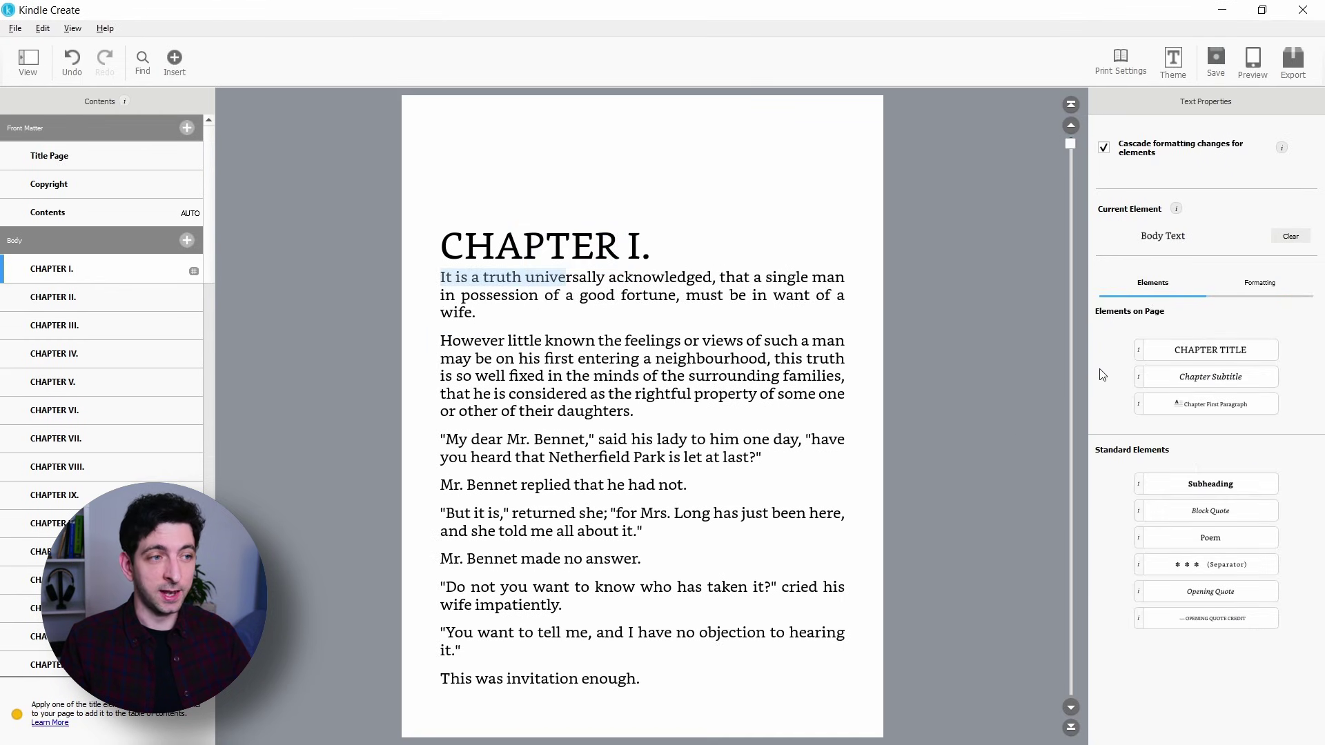
left_click(1209, 406)
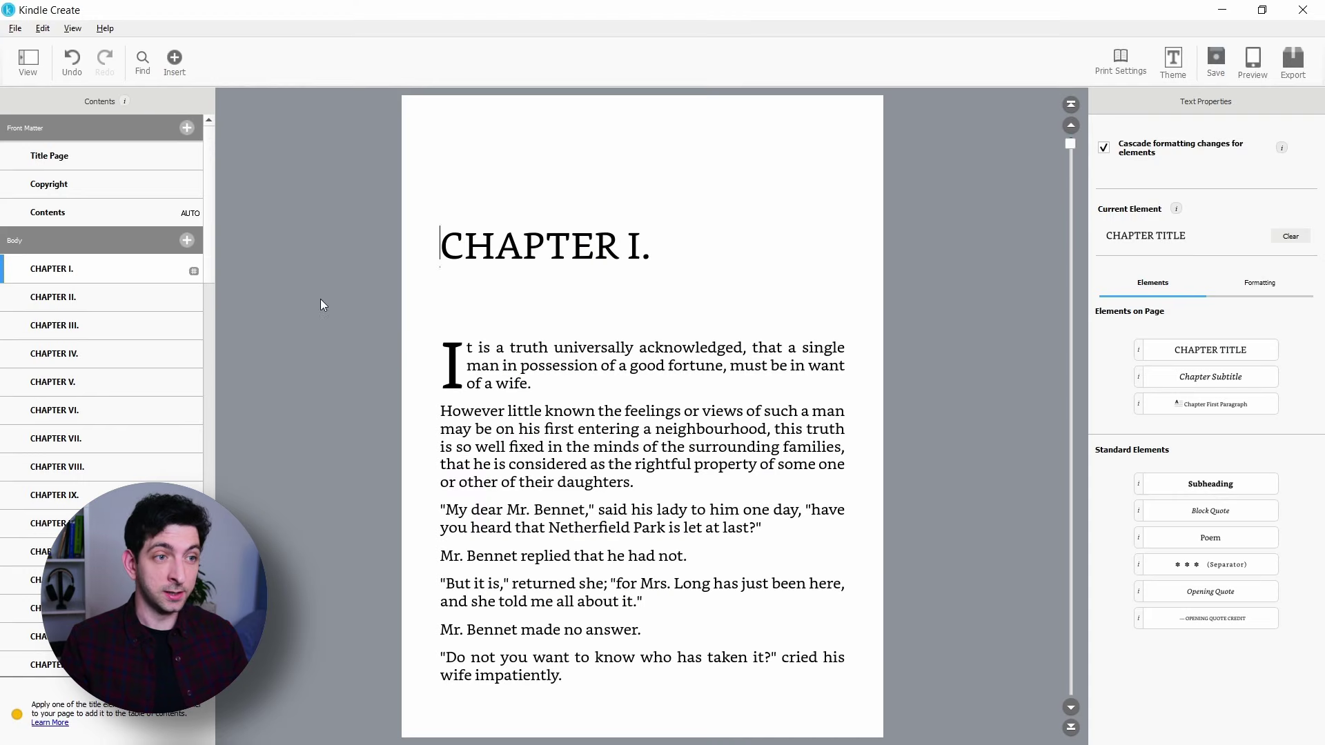
left_click(633, 482)
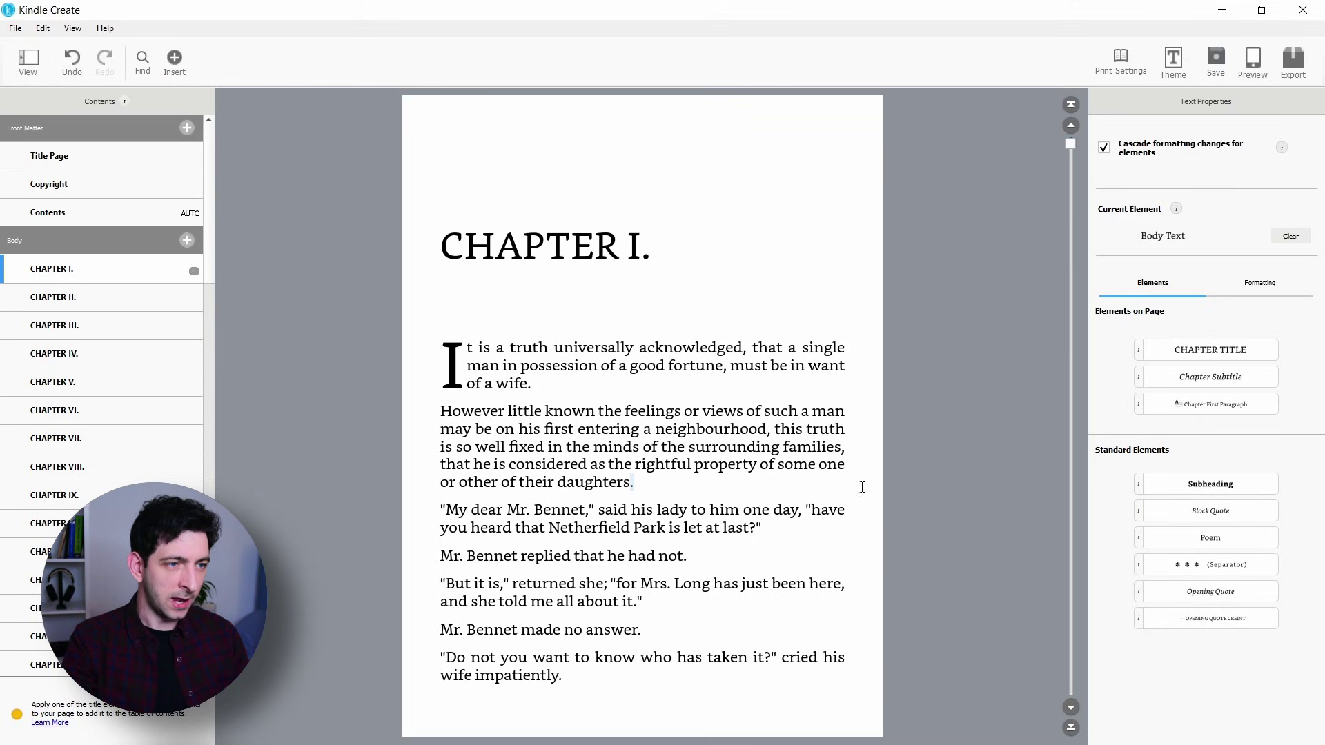
left_click(1205, 569)
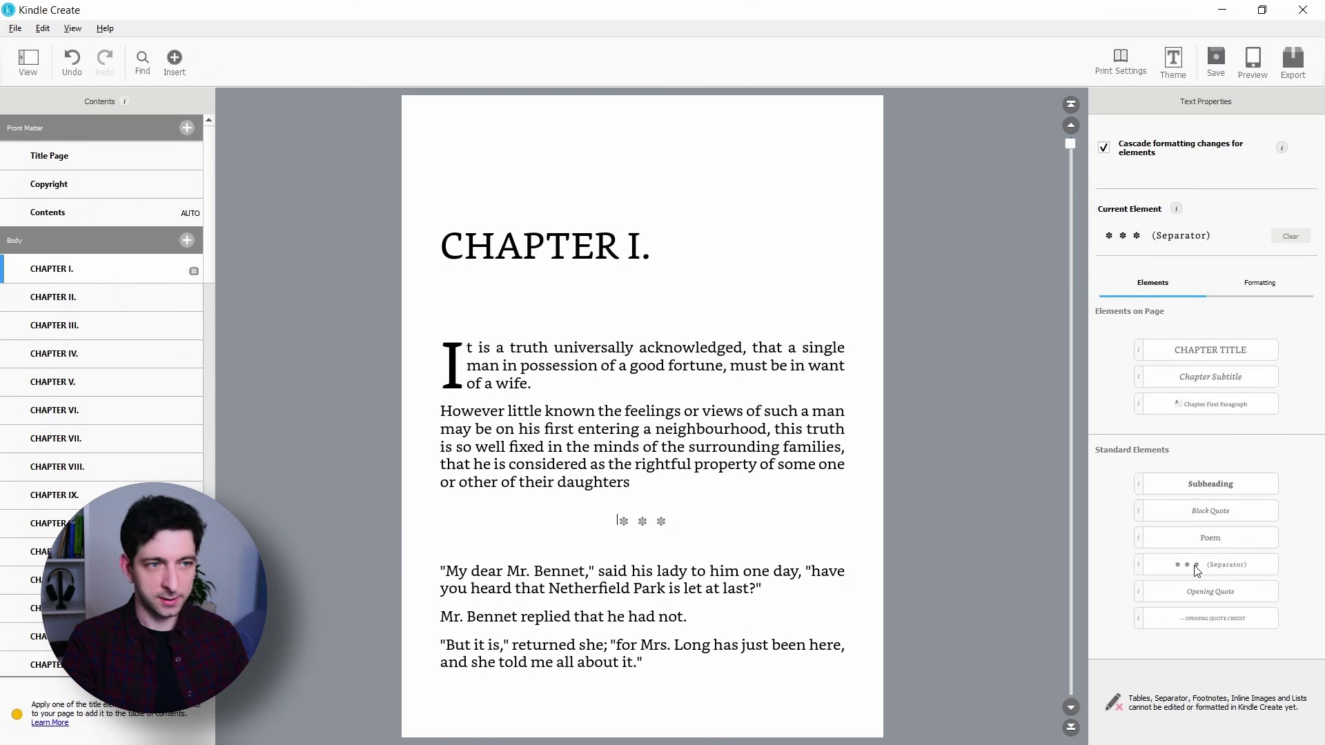
key("Left")
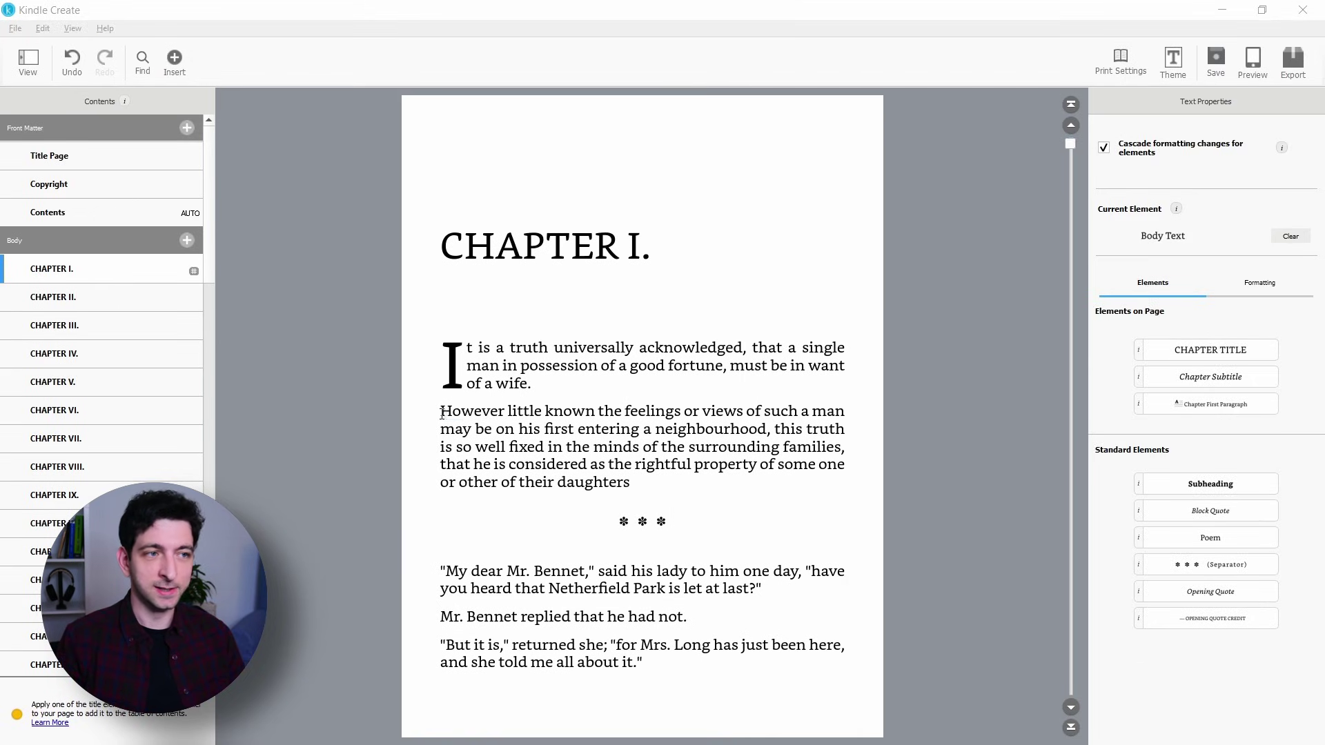
left_click_drag(441, 413, 492, 411)
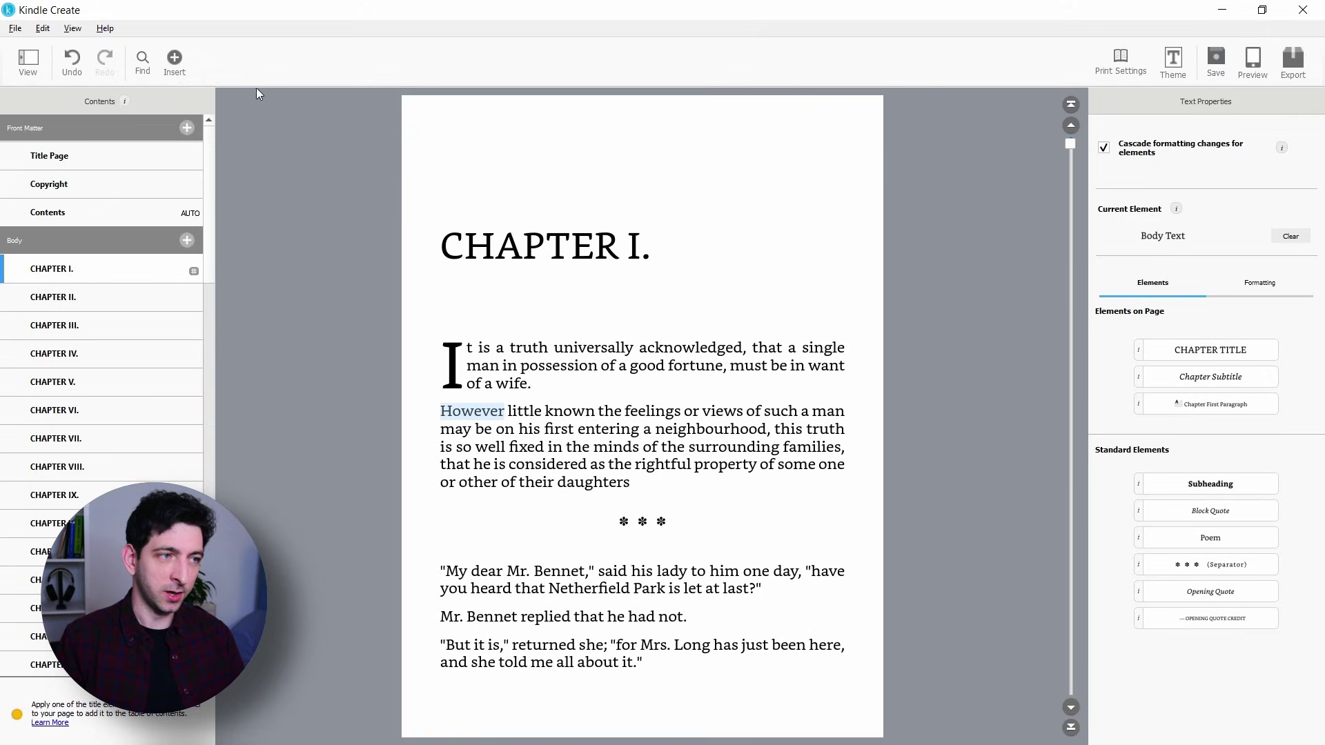
left_click(174, 62)
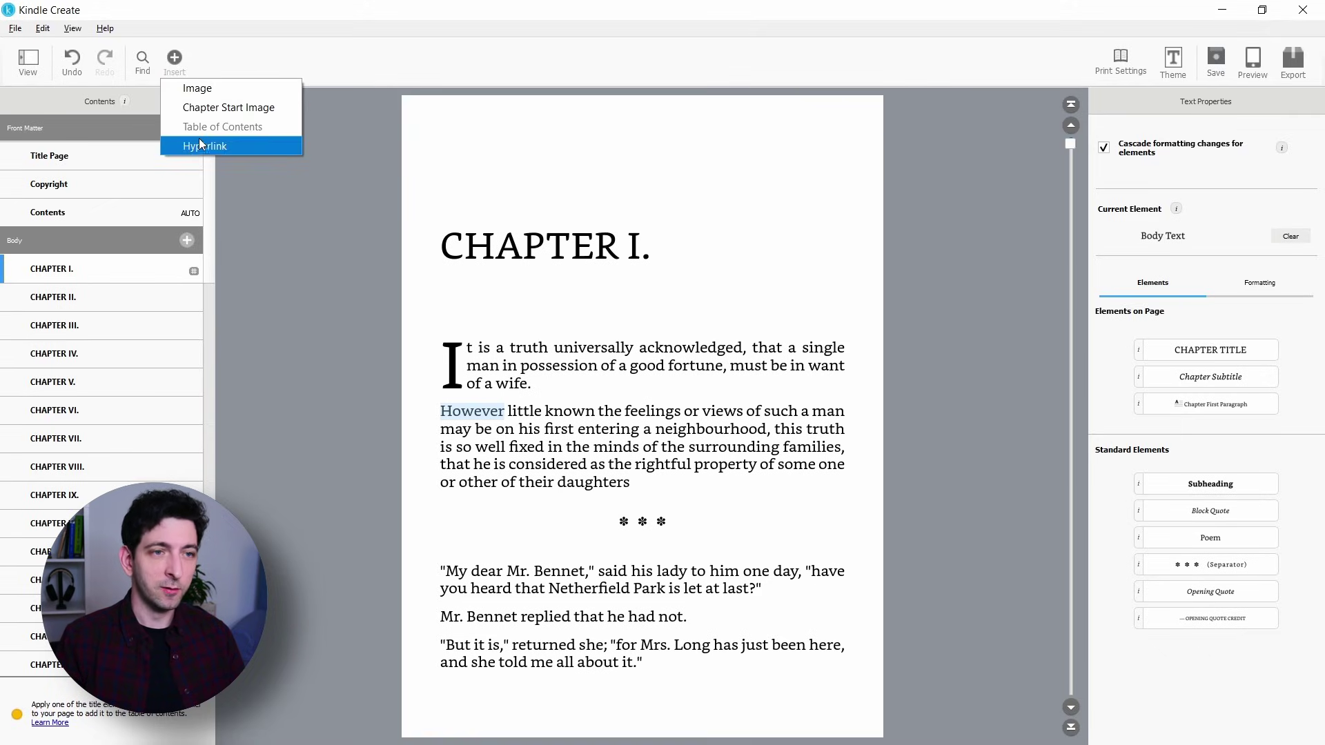
left_click(200, 145)
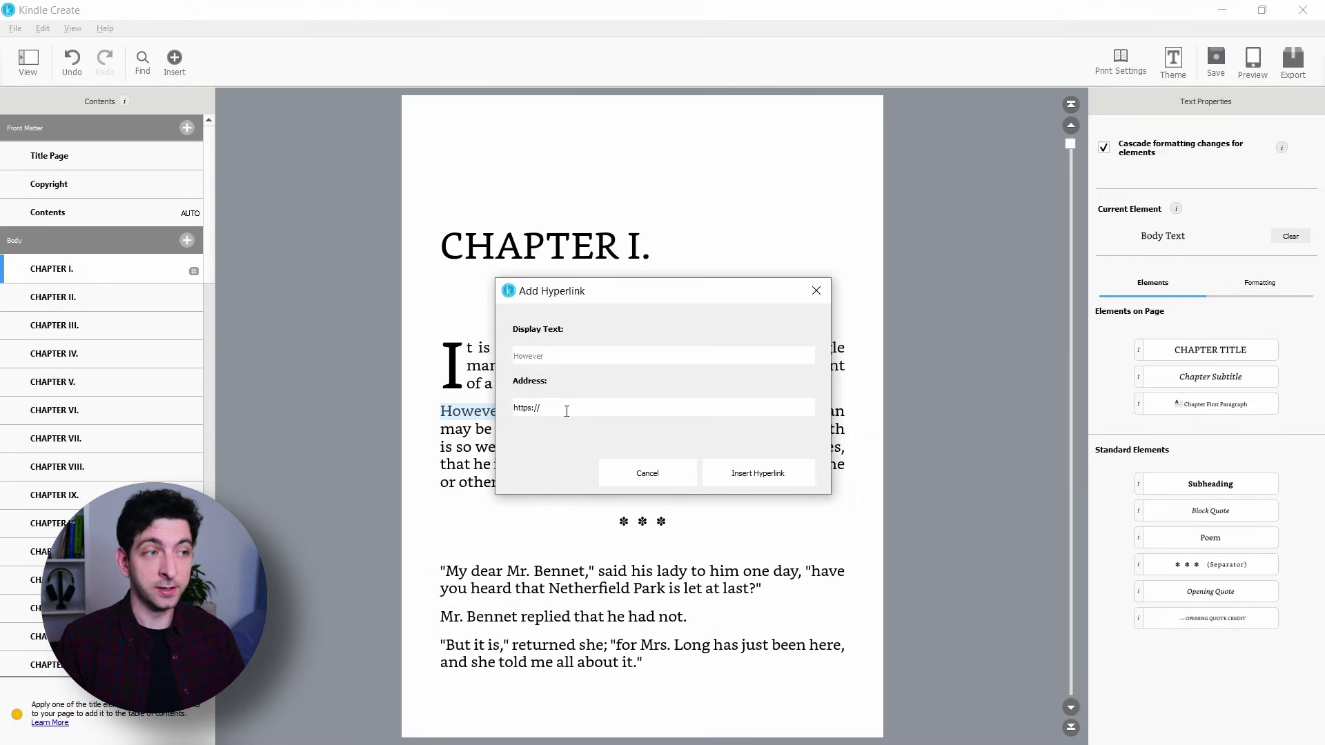
left_click(647, 474)
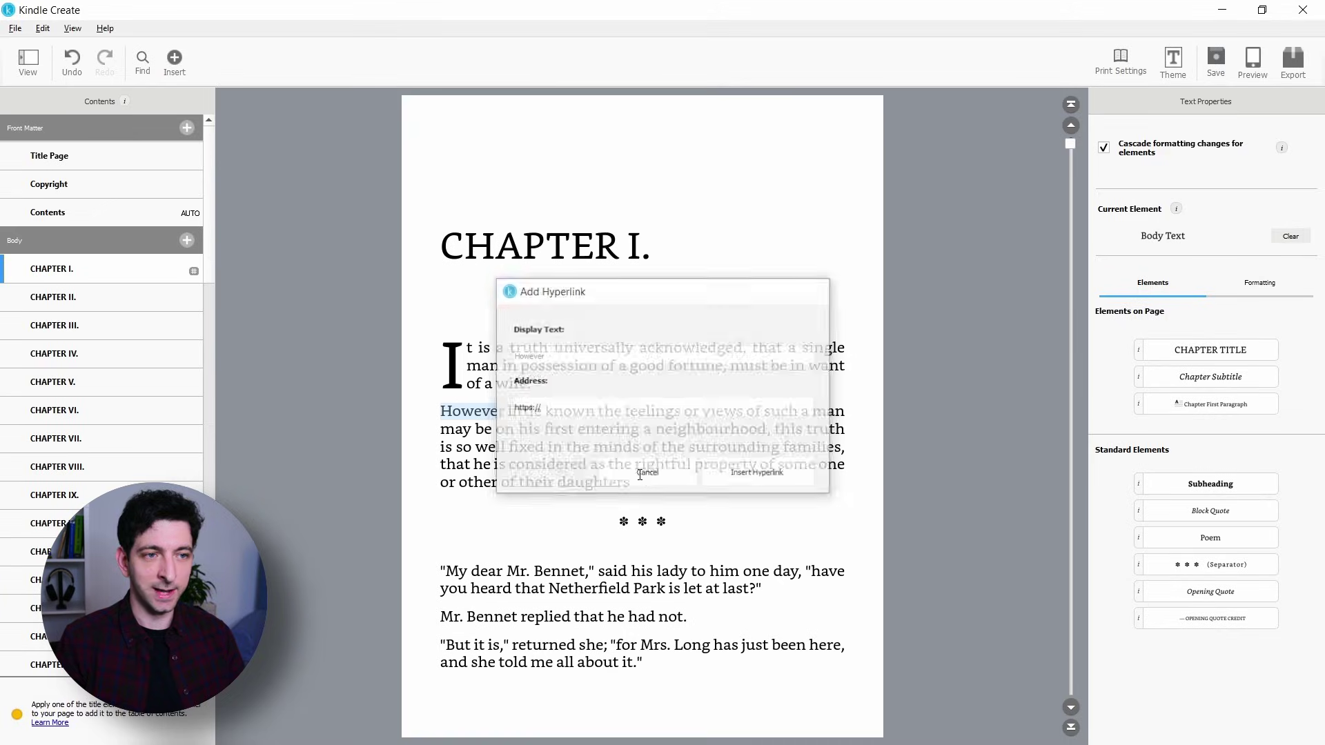
right_click(480, 411)
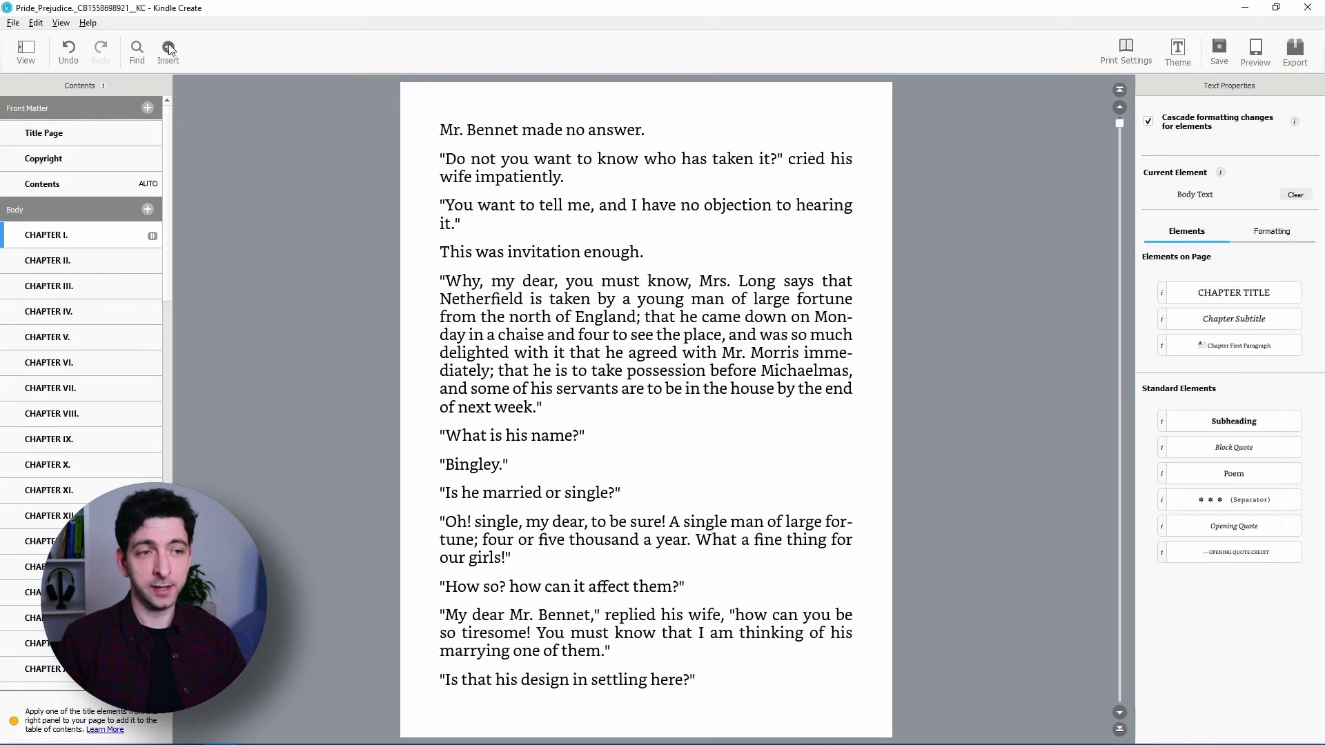
Step: Insert the Jane Austen portrait image after "This was invitation enough."
left_click(169, 48)
left_click(185, 76)
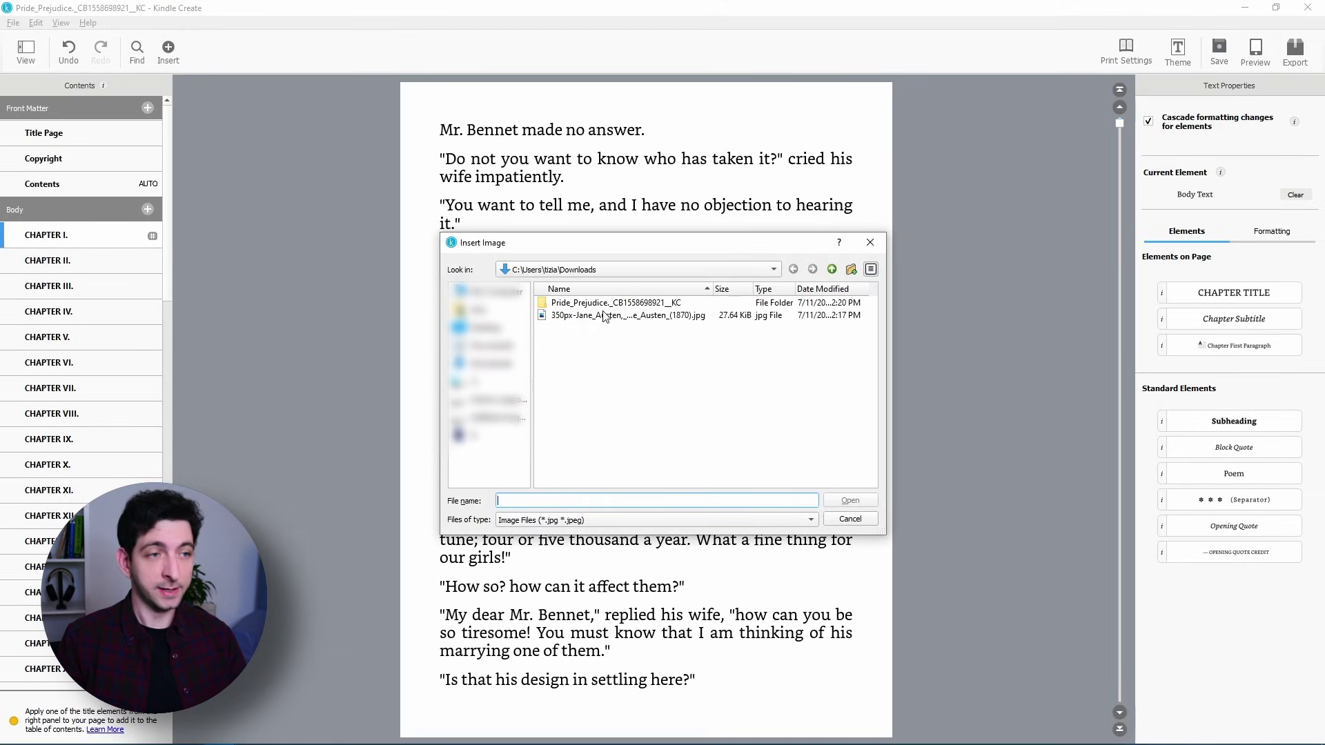
left_click(603, 315)
left_click(849, 501)
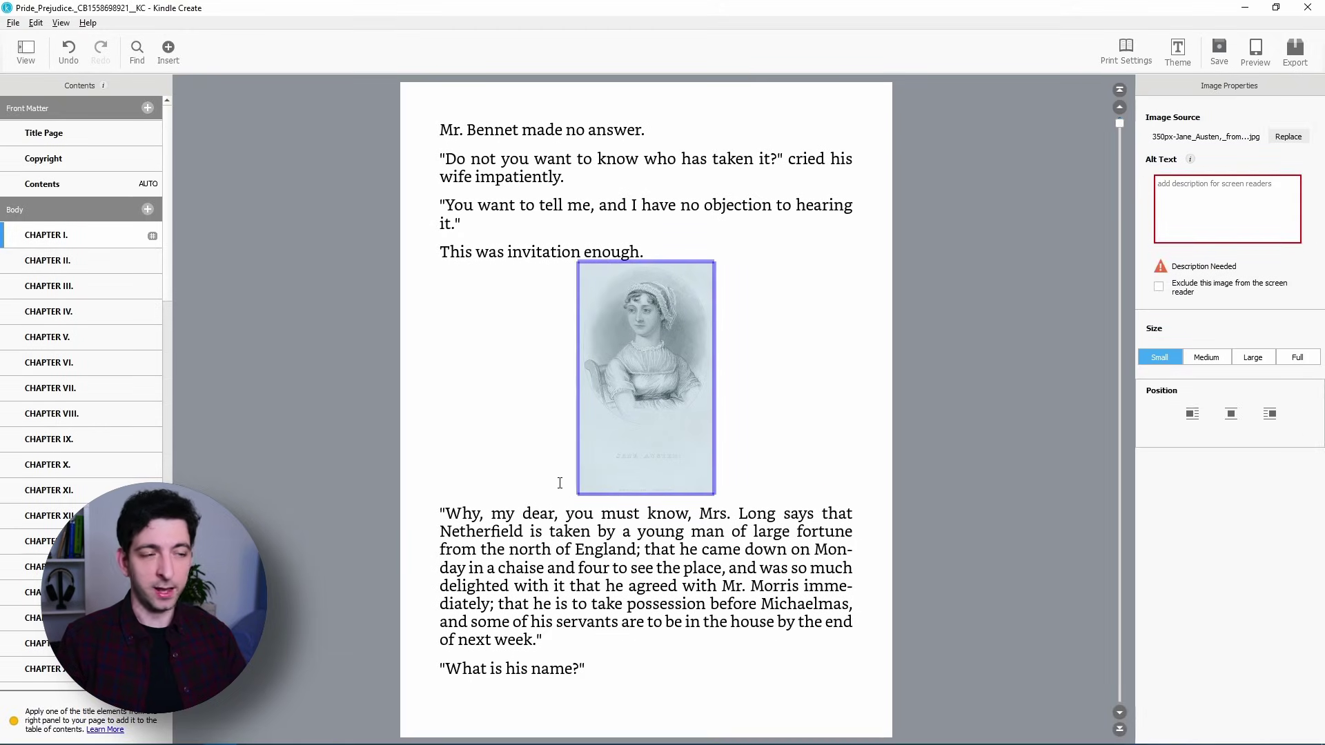
Step: Set the portrait to Medium size, left-aligned with text wrap, excluded from screen readers
left_click(596, 522)
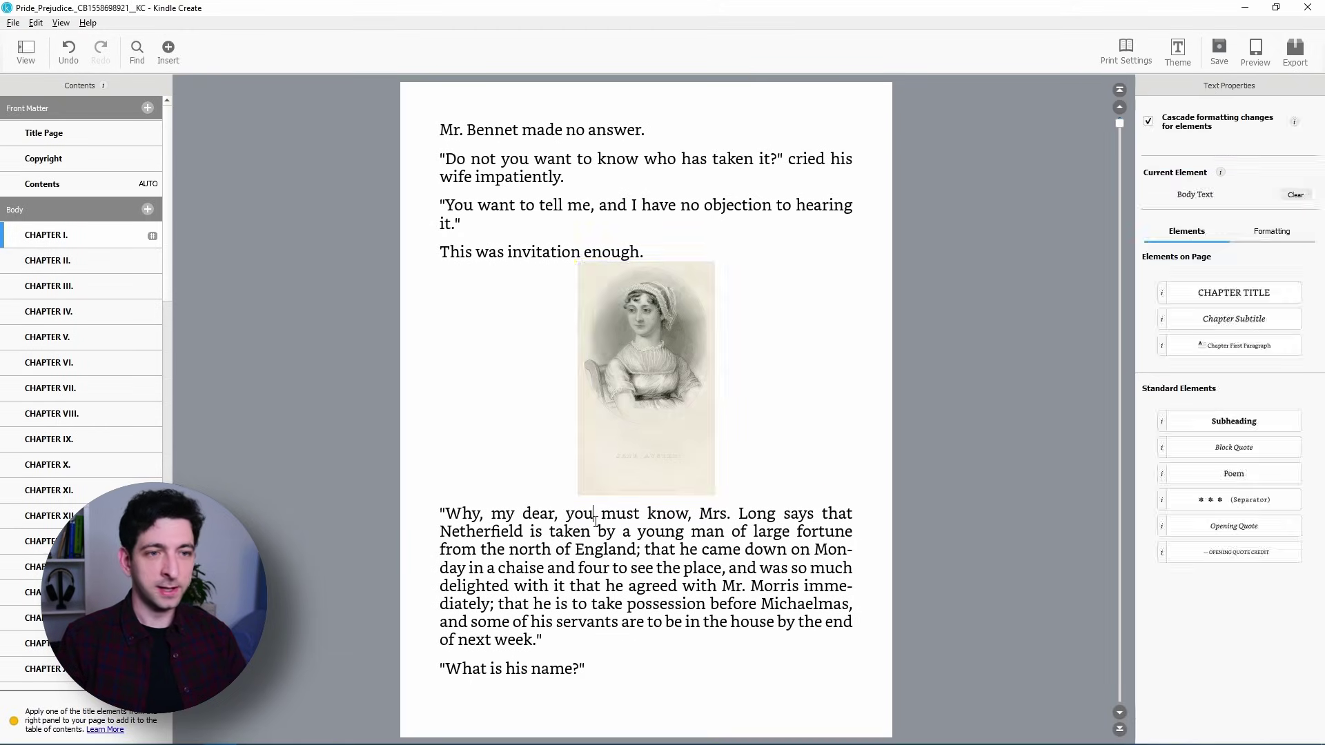
left_click(652, 396)
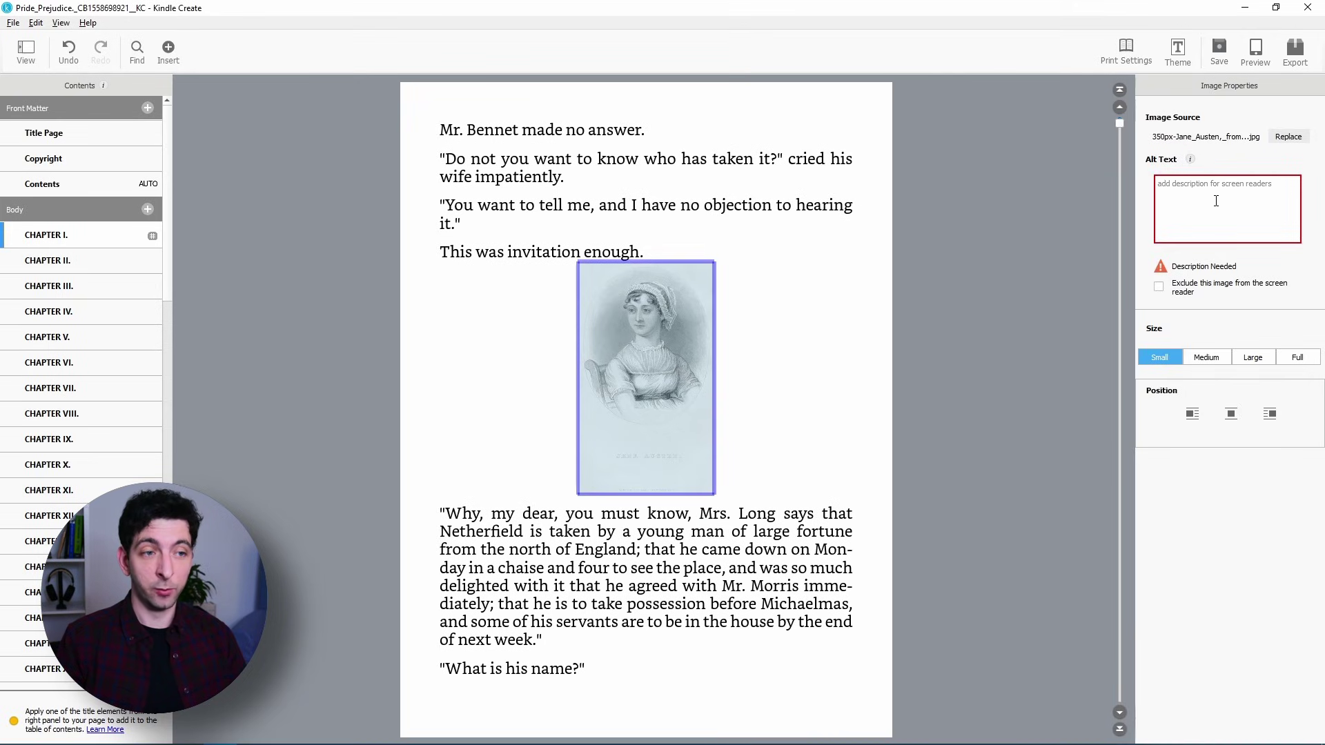
left_click(1159, 287)
left_click(743, 383)
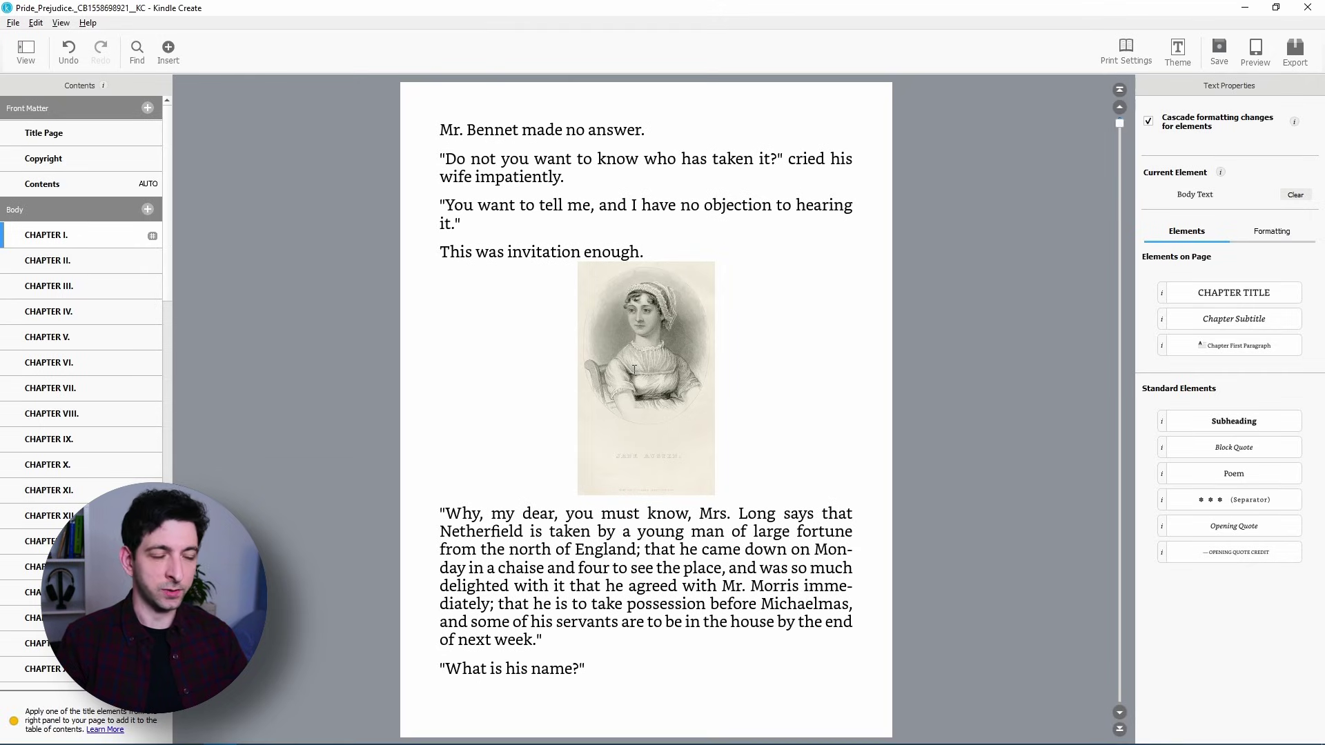
left_click(633, 369)
left_click(1208, 373)
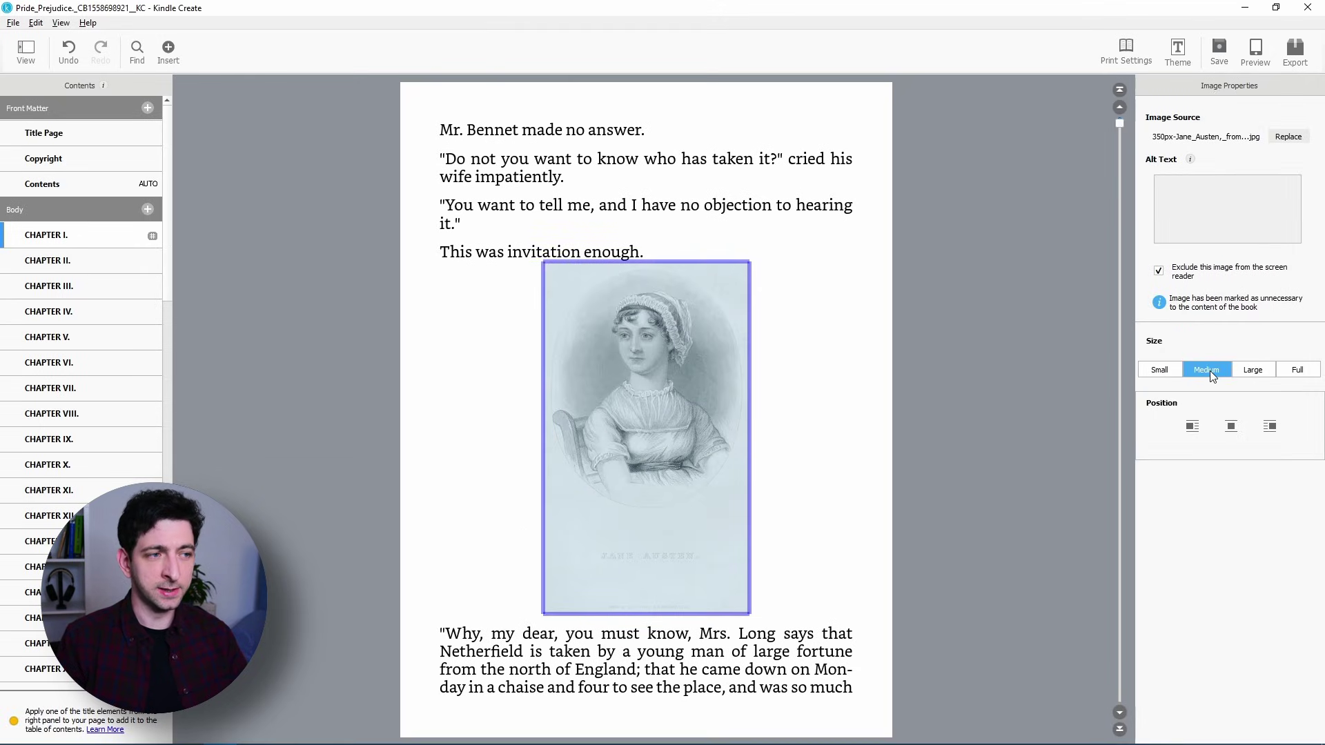
left_click(1198, 429)
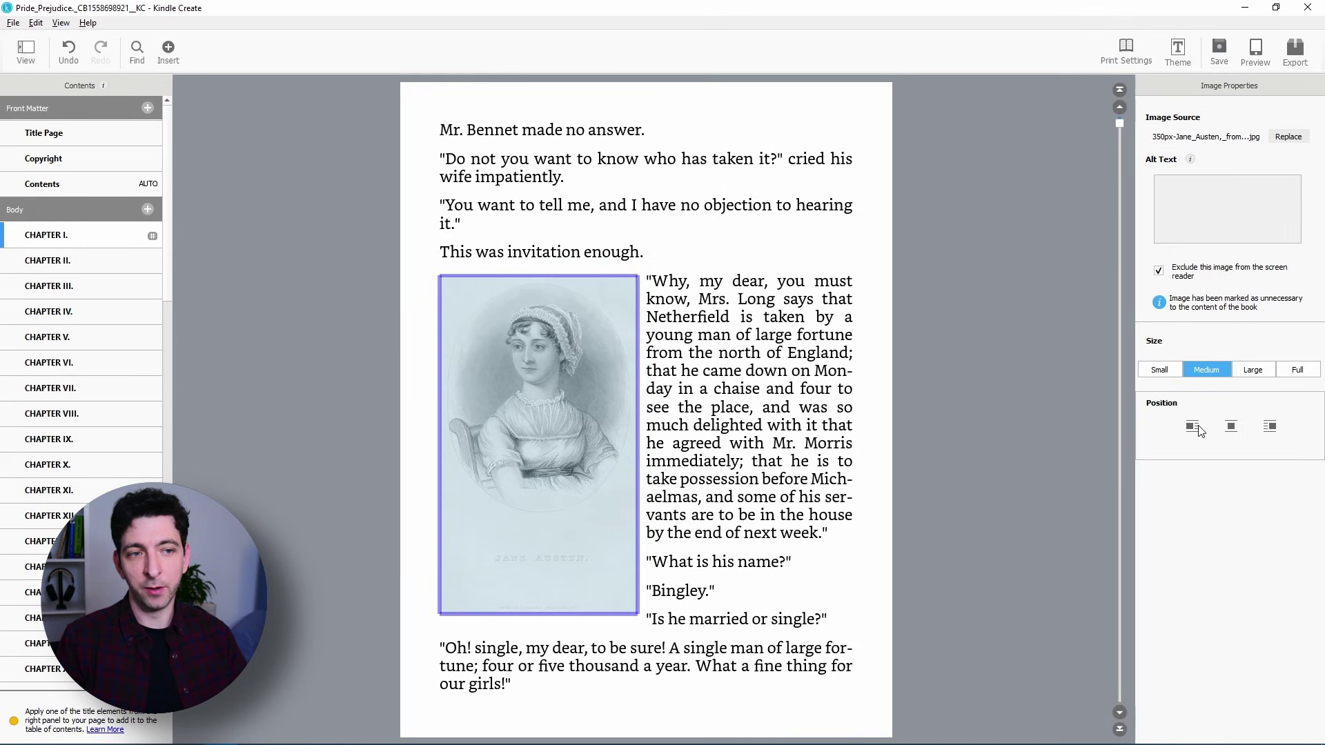
left_click(1266, 429)
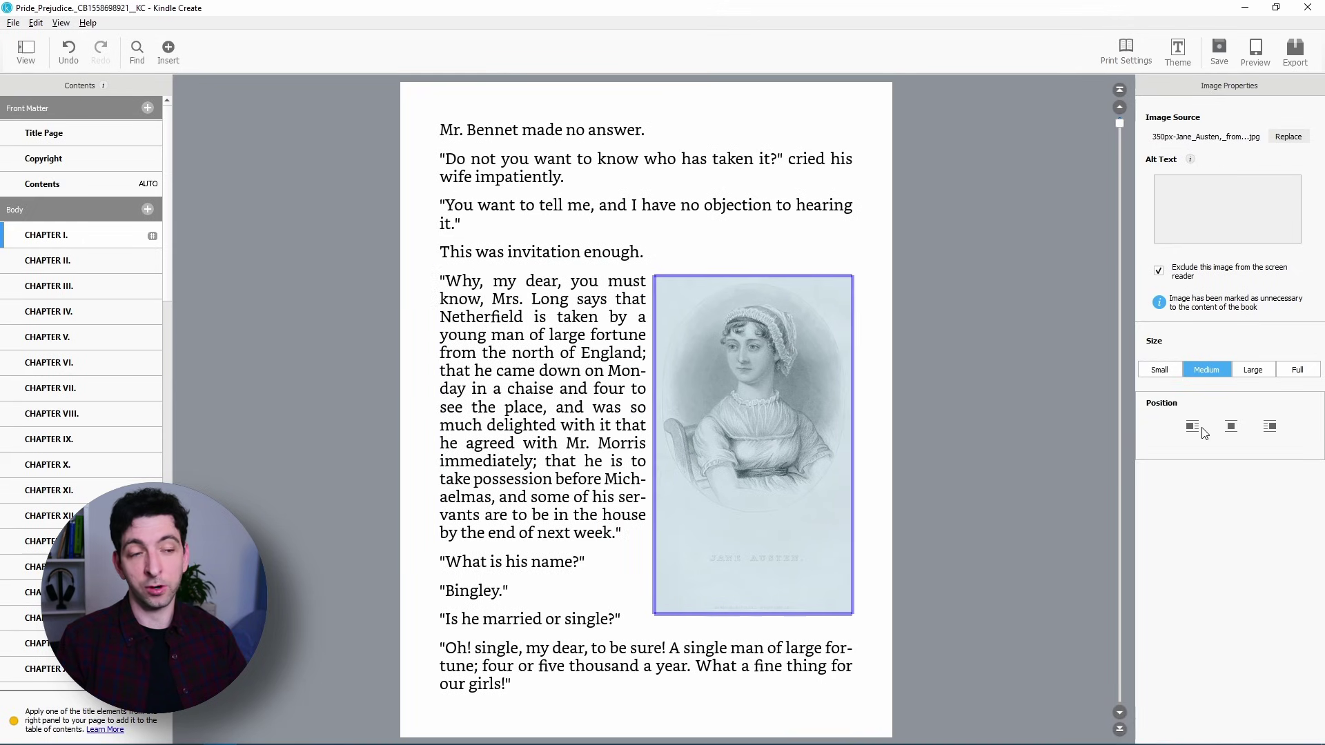
left_click(1191, 427)
double_click(715, 390)
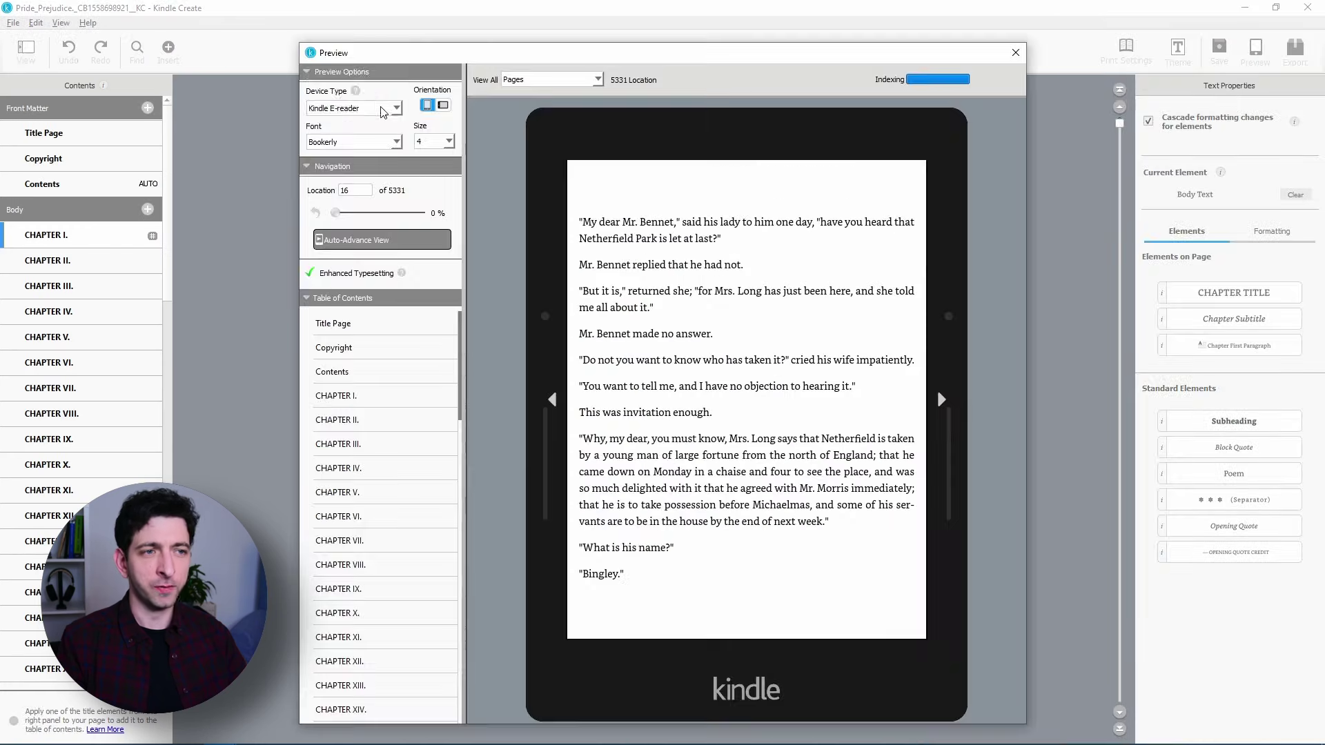
Step: Preview the portrait page on Kindle E-reader, phone and tablet, then close the preview
left_click(364, 108)
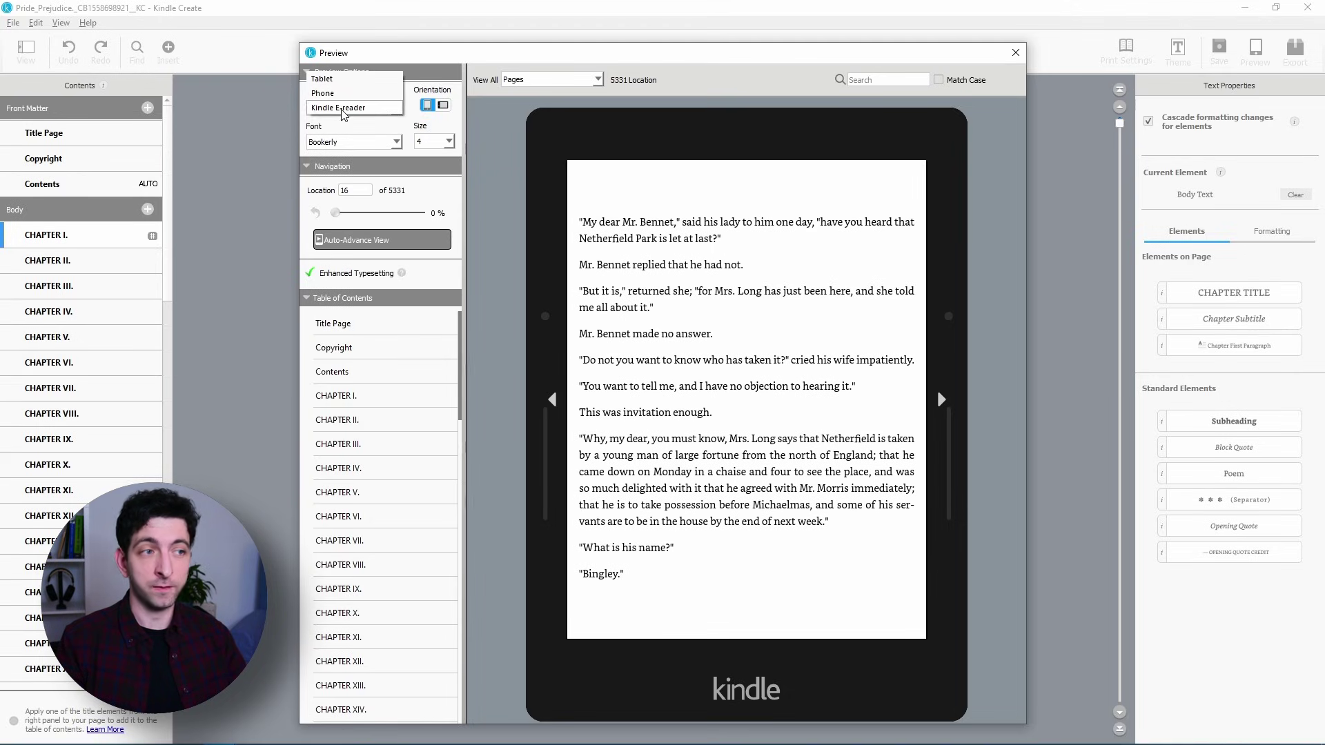
left_click(345, 108)
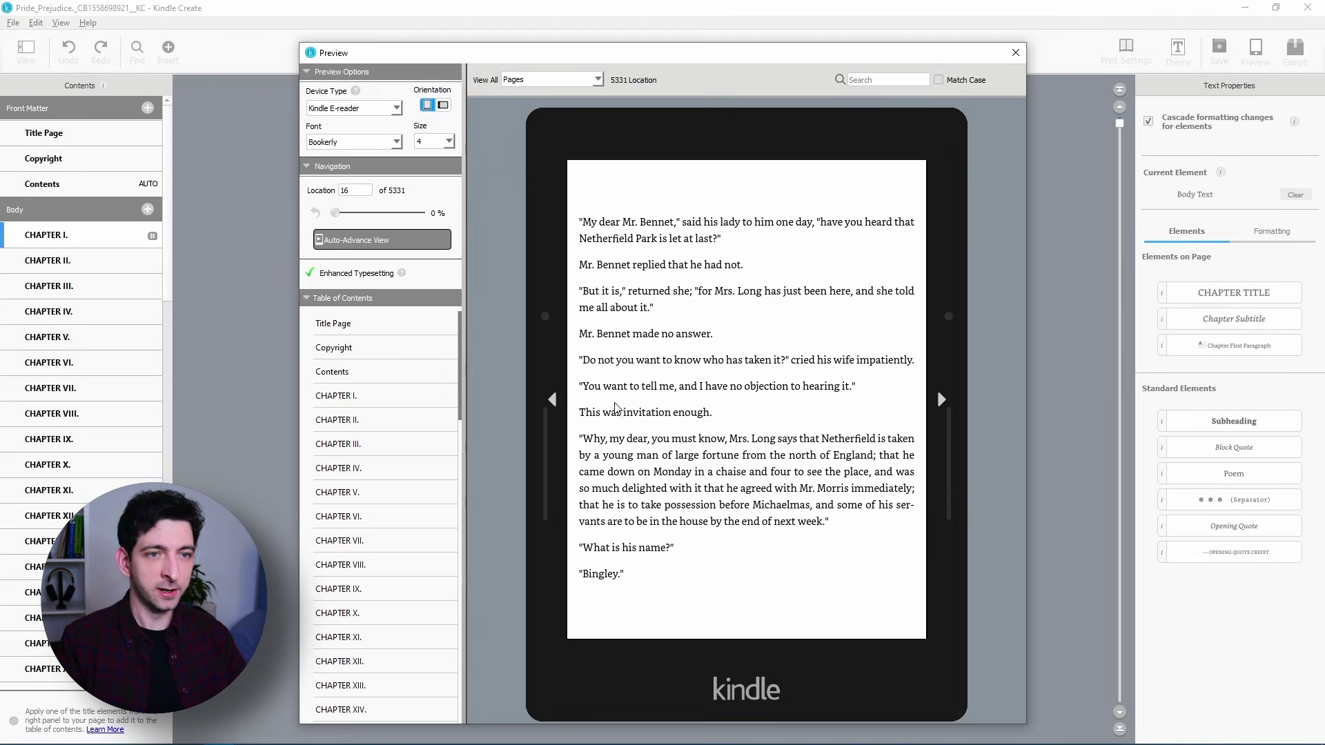
left_click(553, 401)
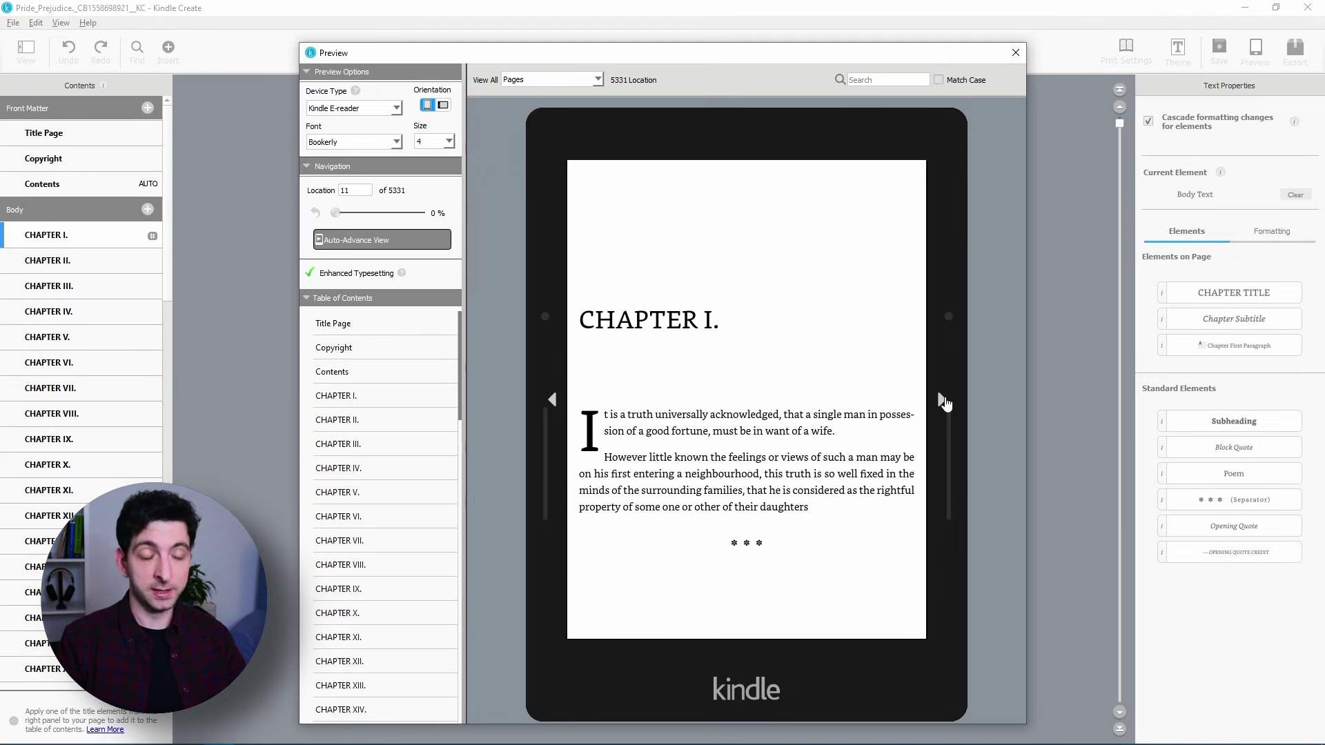
left_click(941, 398)
left_click(356, 110)
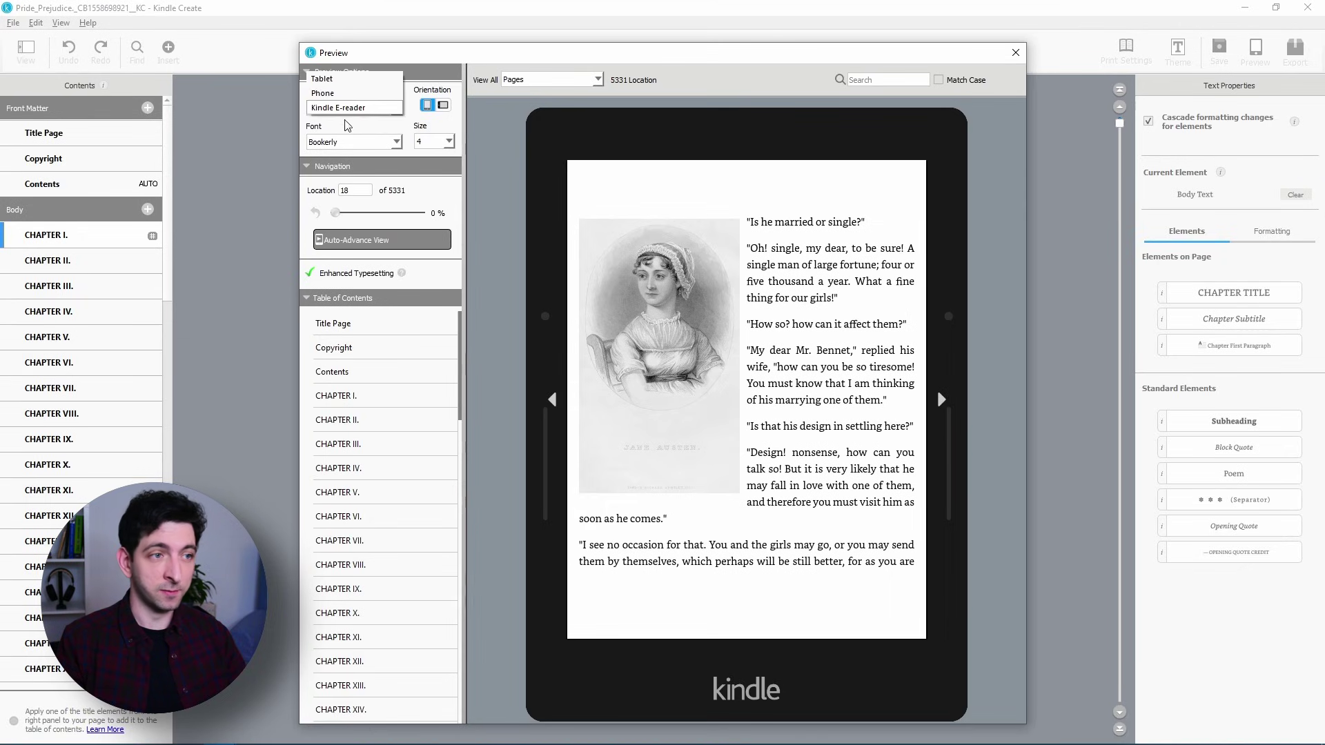
left_click(335, 93)
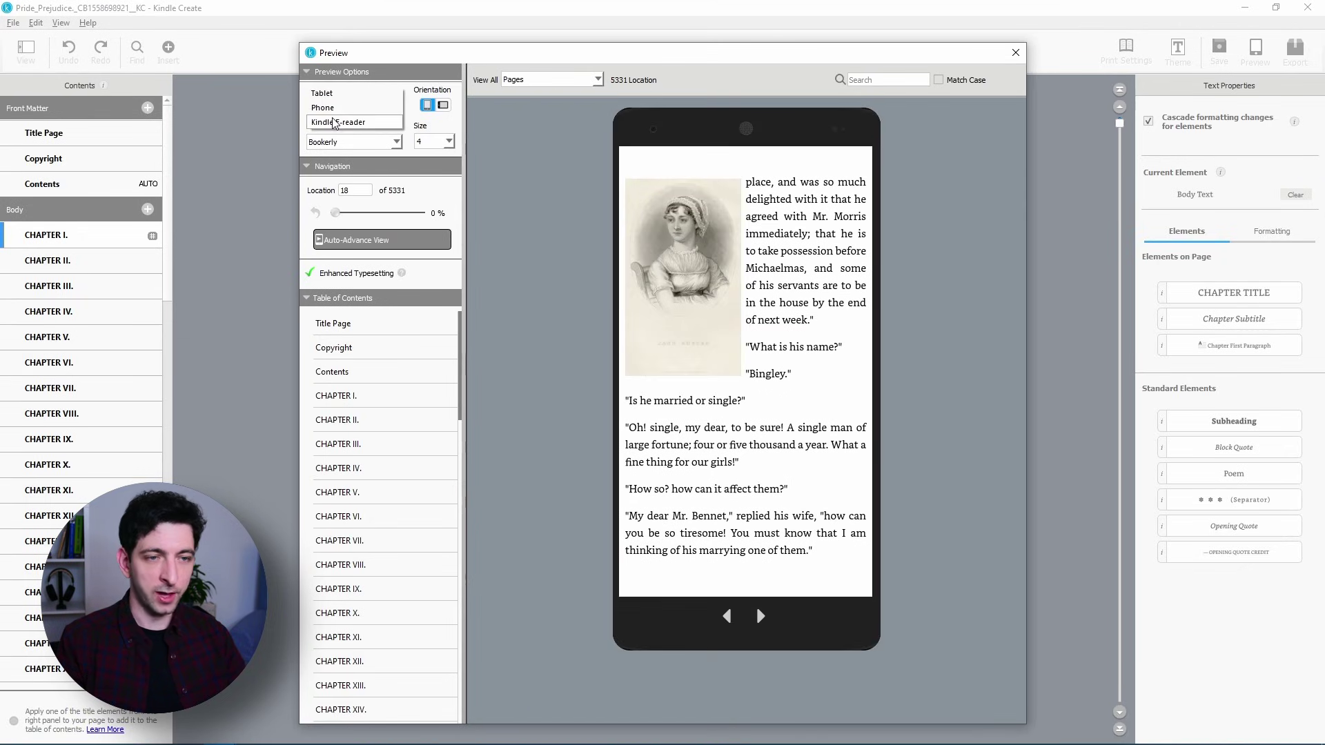
left_click(338, 93)
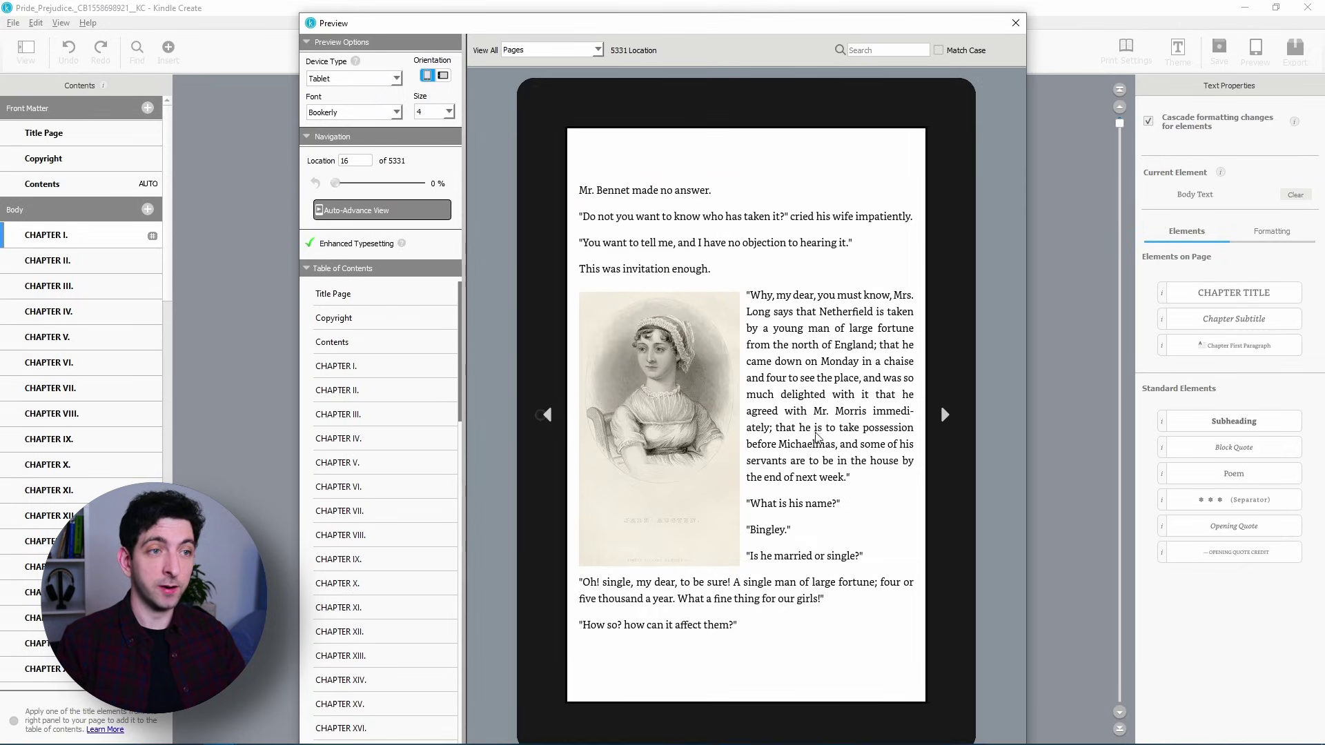
left_click(1015, 22)
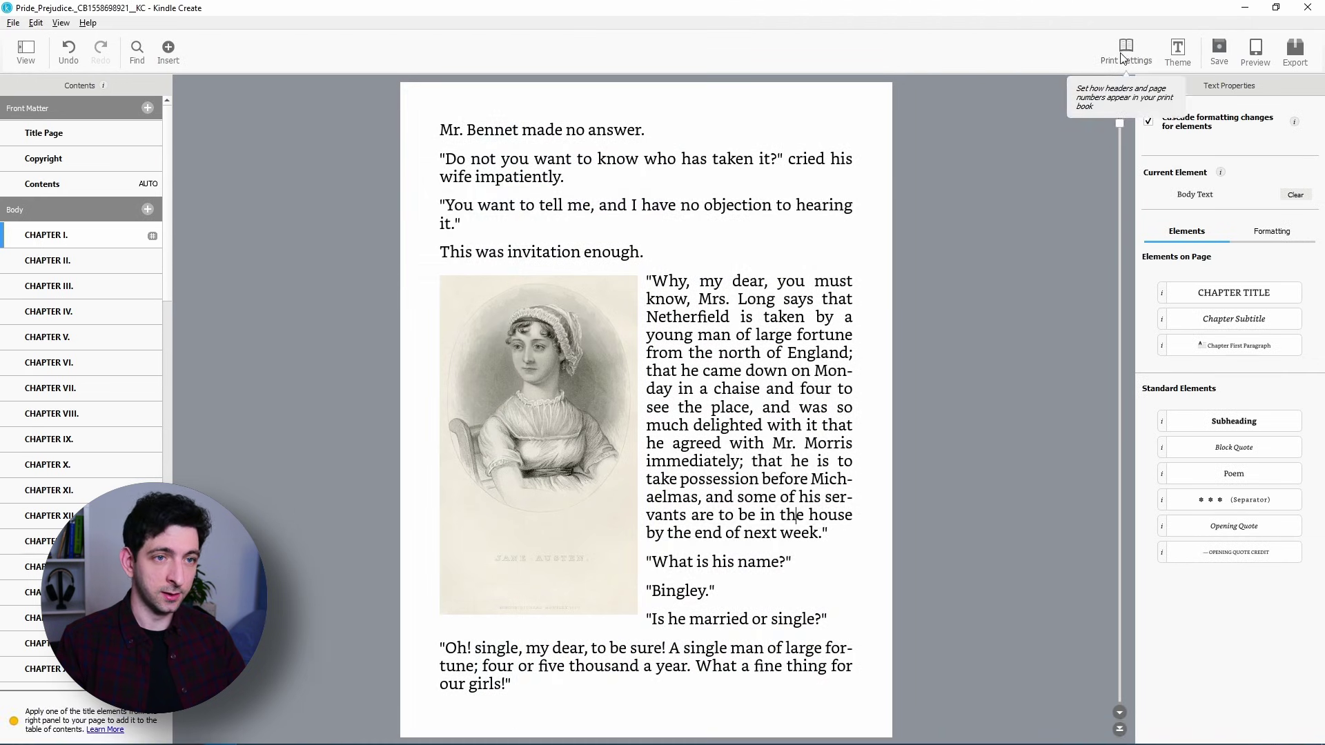
Step: Compare the print header layouts and apply the first one with author name and book title running heads
left_click(1123, 55)
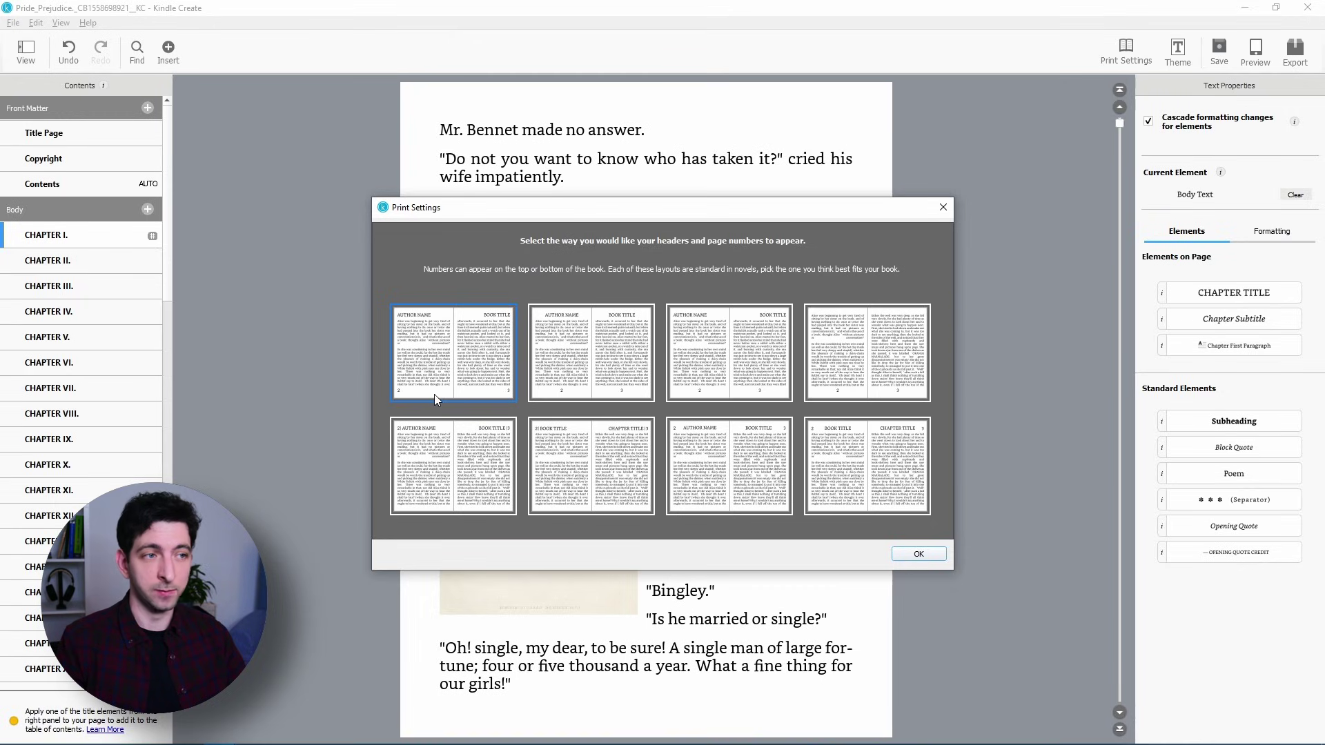
left_click(599, 391)
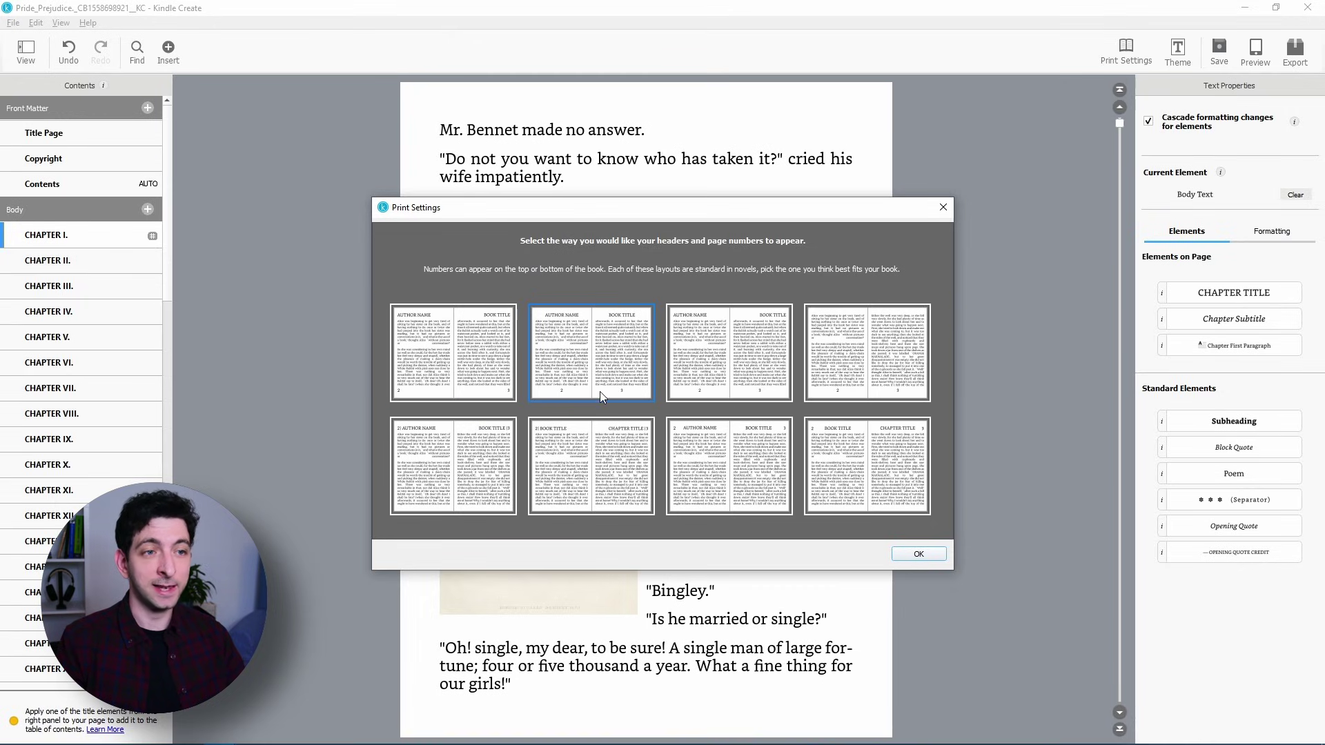
left_click(718, 389)
left_click(838, 378)
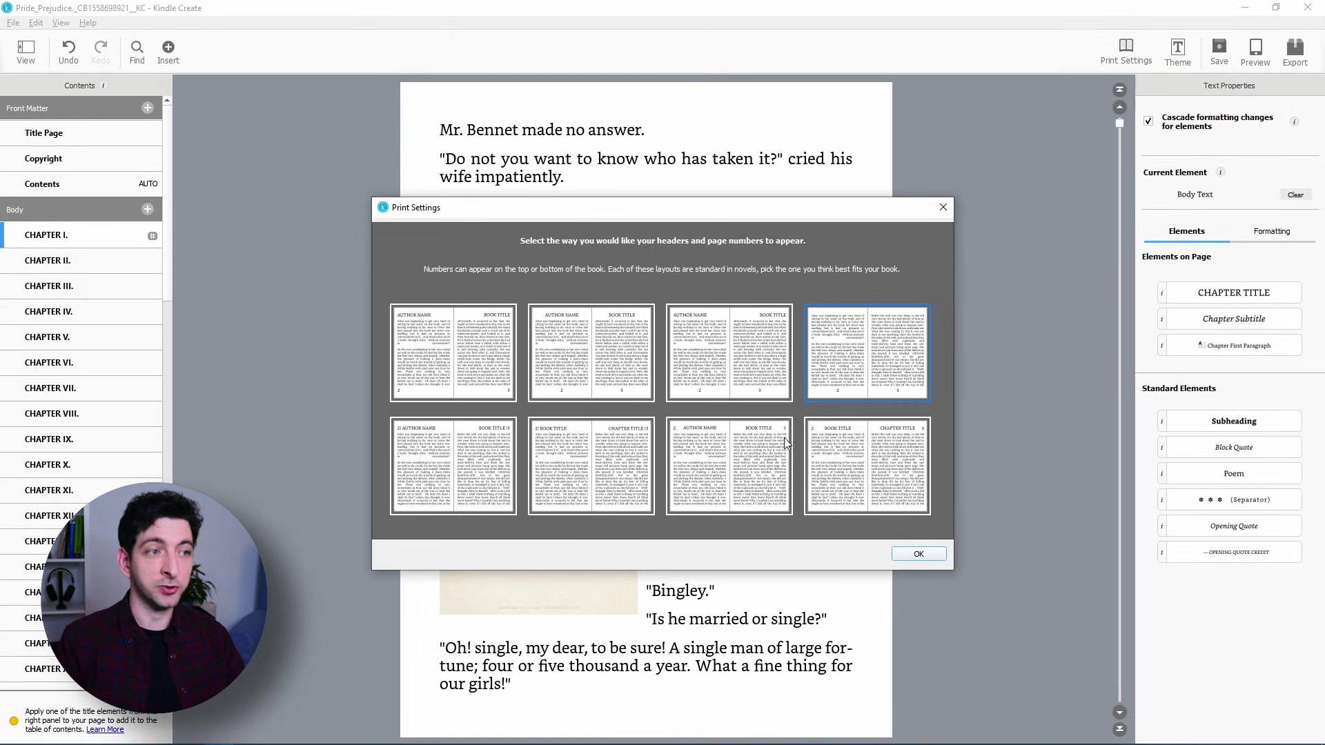
left_click(458, 450)
left_click(427, 360)
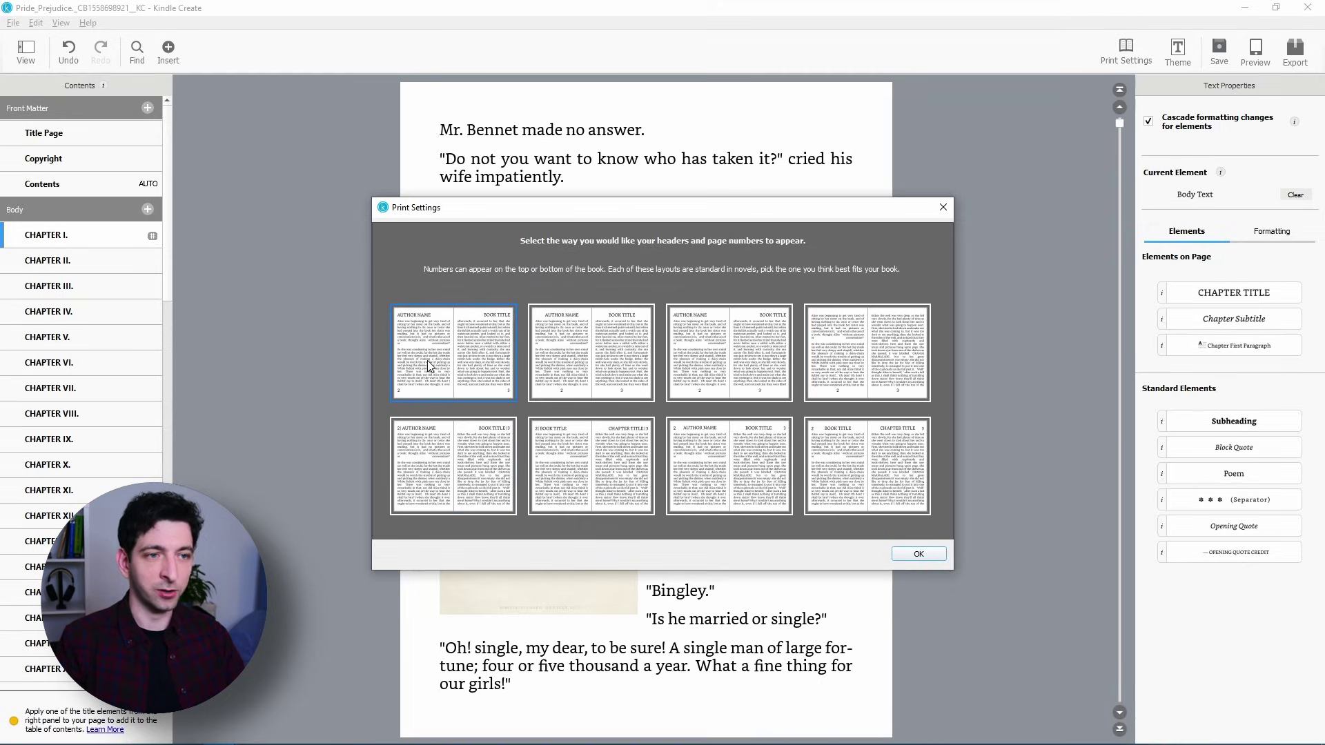
left_click(938, 556)
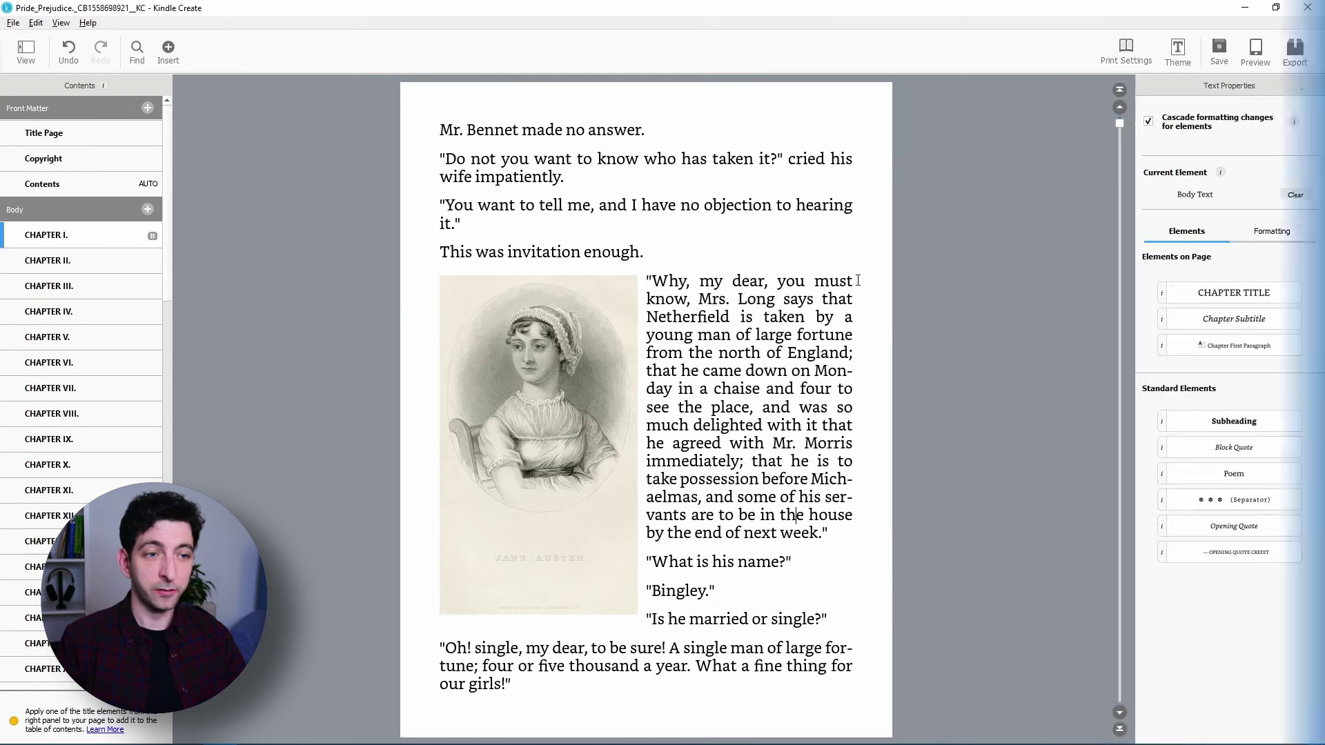
Step: Bring up the Export options, leaving both KPF and EPUB formats ticked
left_click(1292, 55)
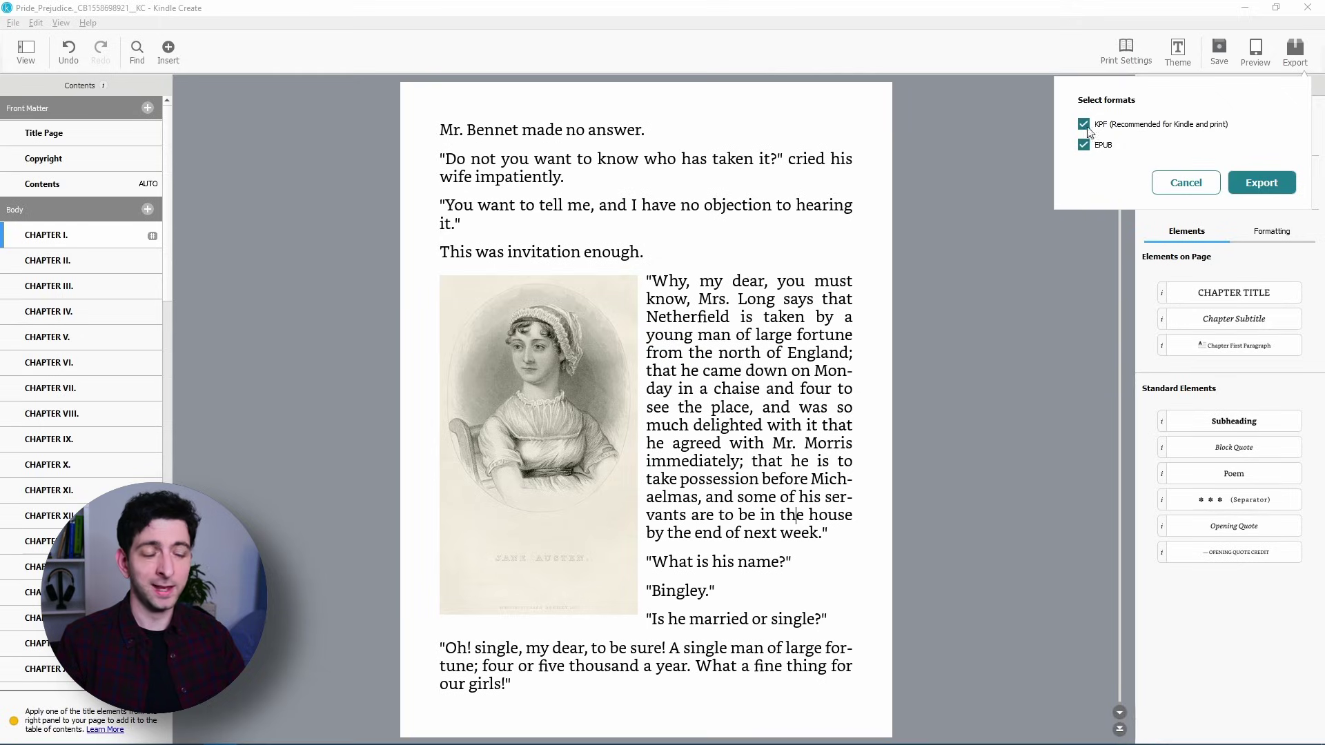